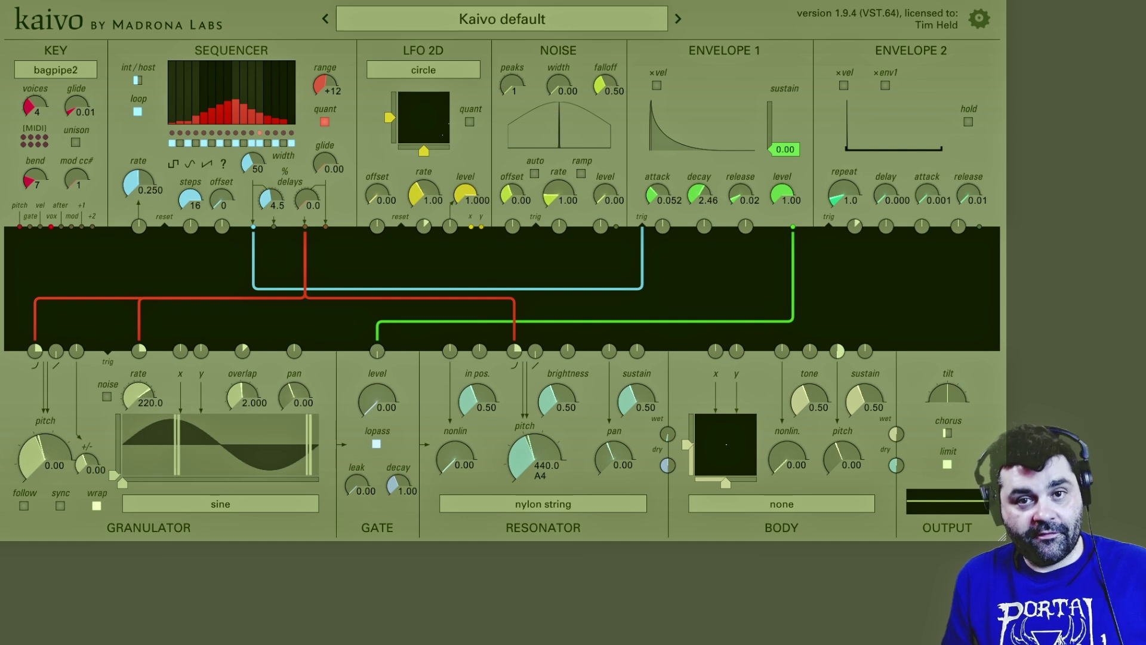
Turn the voice count down to 1
mouse_move(34, 106)
left_mouse_down()
mouse_move(35, 128)
mouse_move(34, 105)
left_mouse_up()
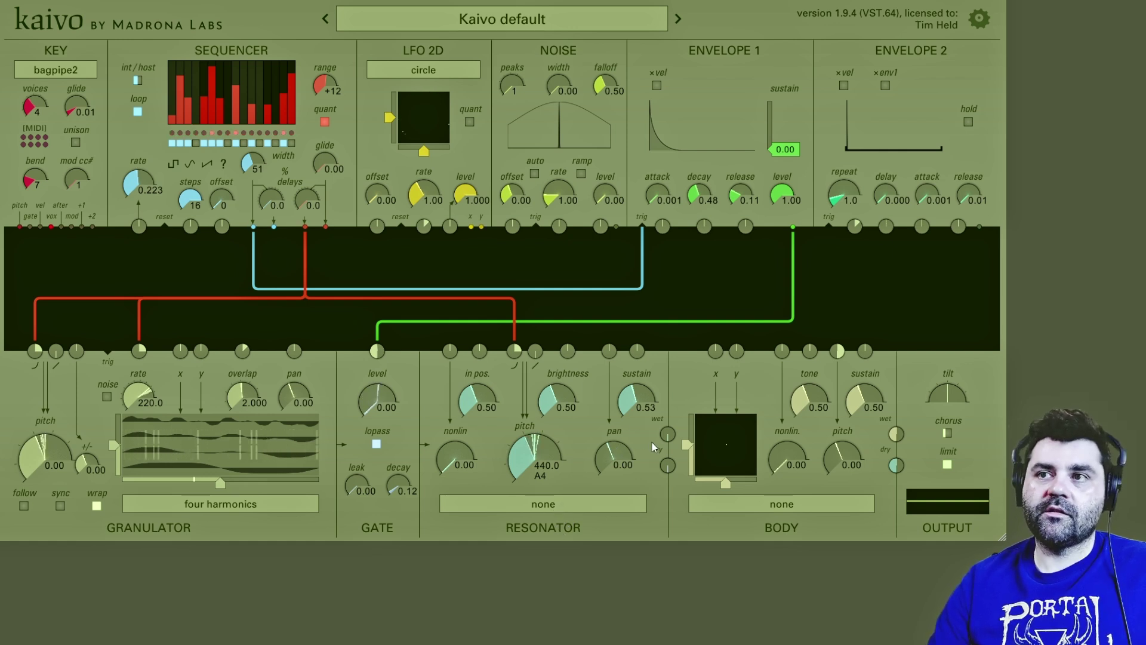
Audition the metal, nylon and gut string resonator models
left_click(552, 503)
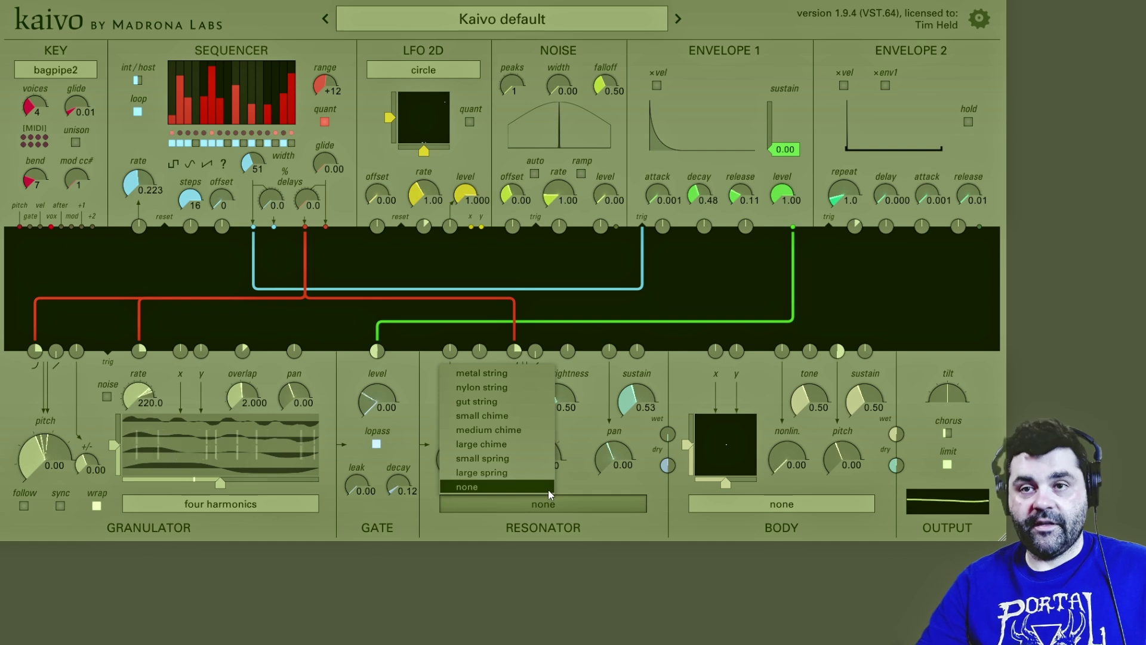
left_click(506, 374)
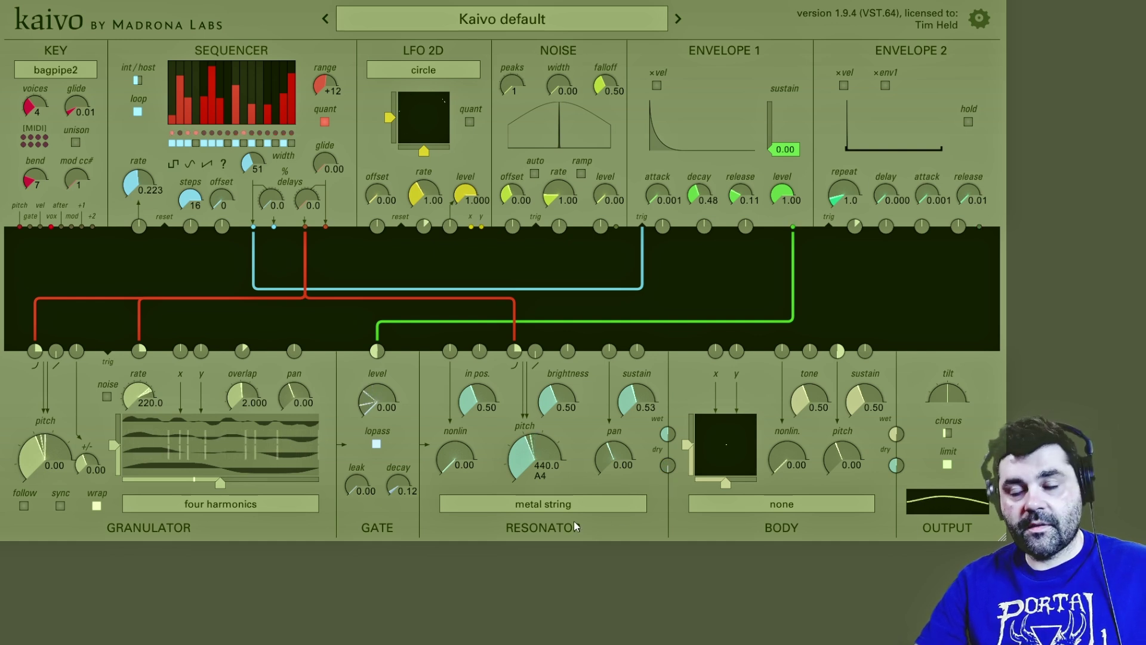
left_click(565, 503)
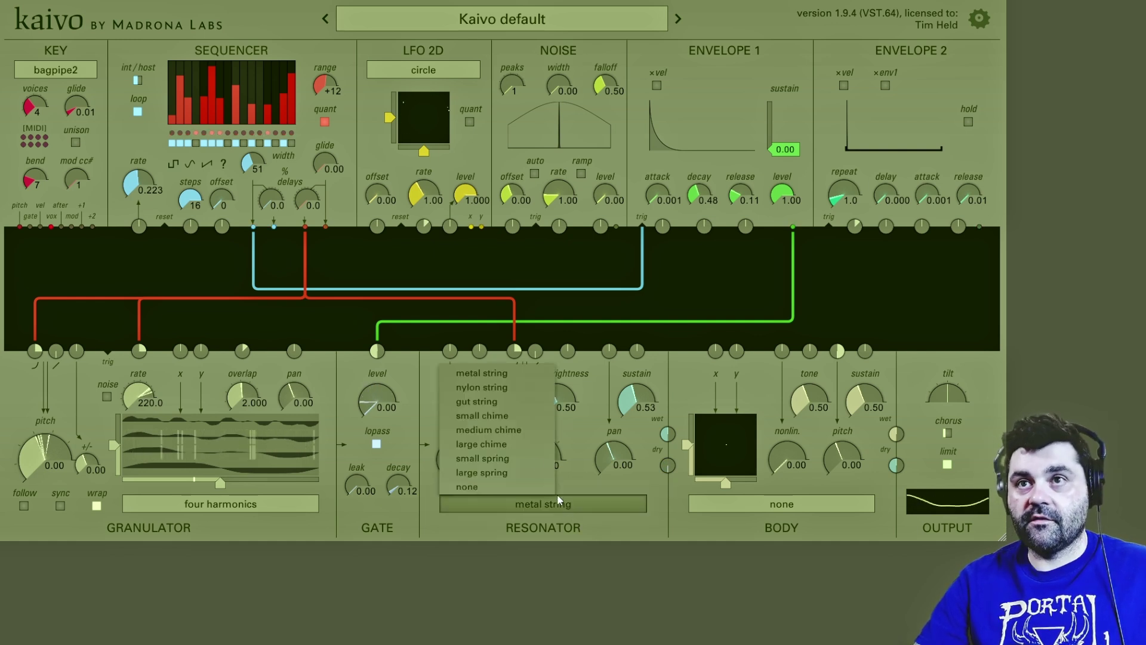
left_click(510, 388)
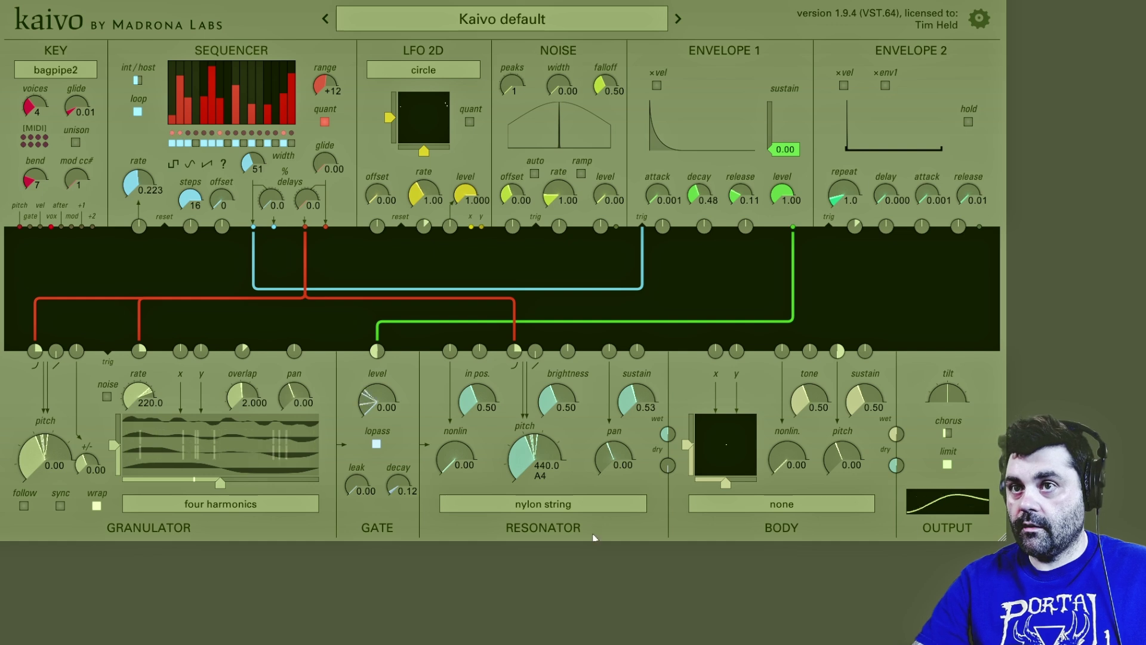
left_click(573, 503)
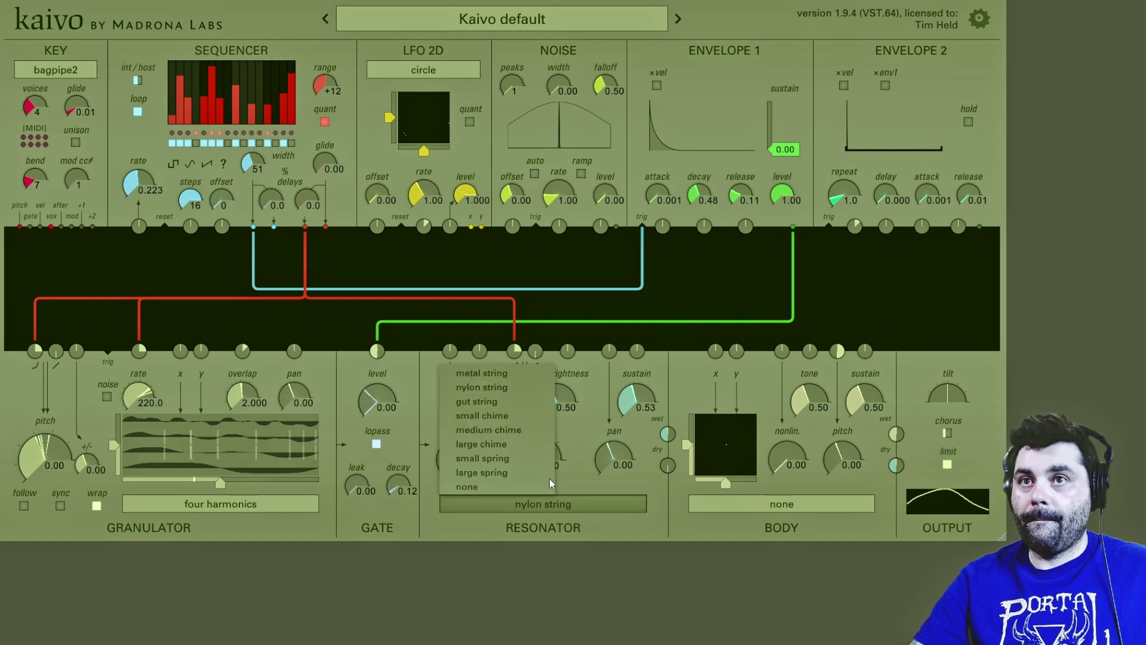
left_click(508, 403)
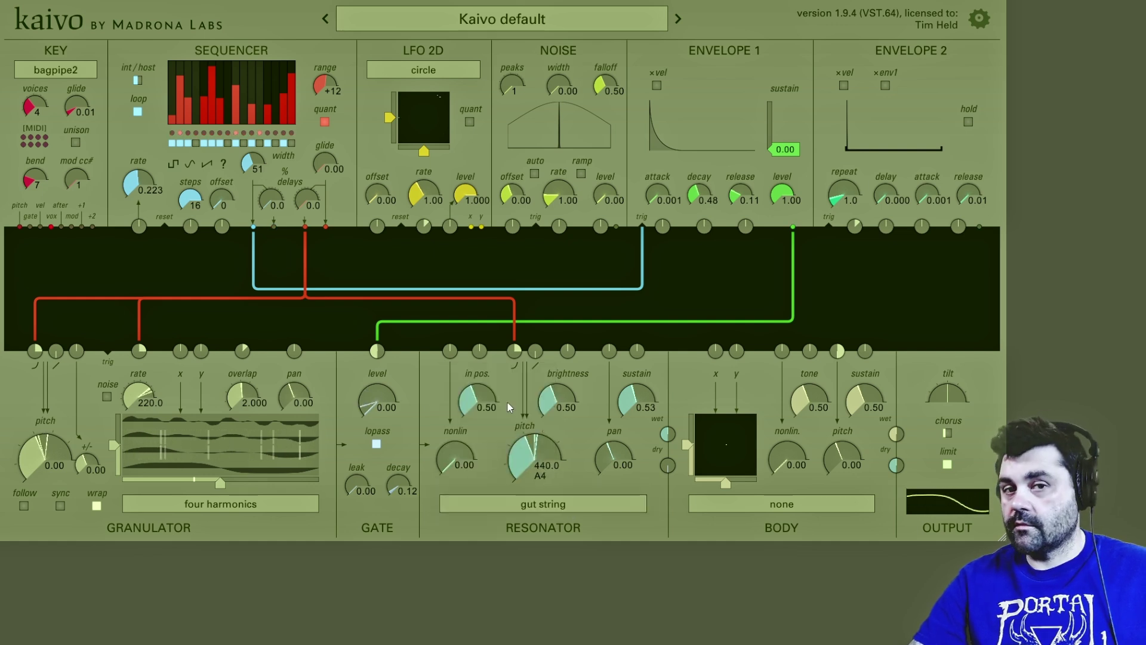
Audition the small, medium and large chimes and both springs, then settle on gut string
left_click(561, 506)
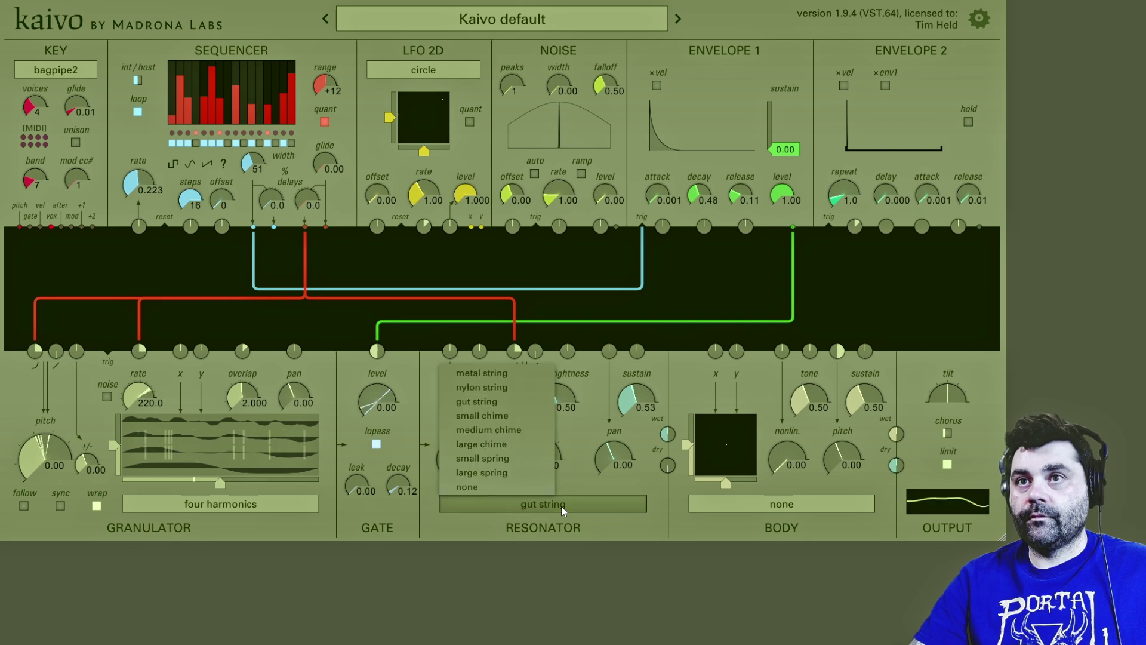
left_click(500, 414)
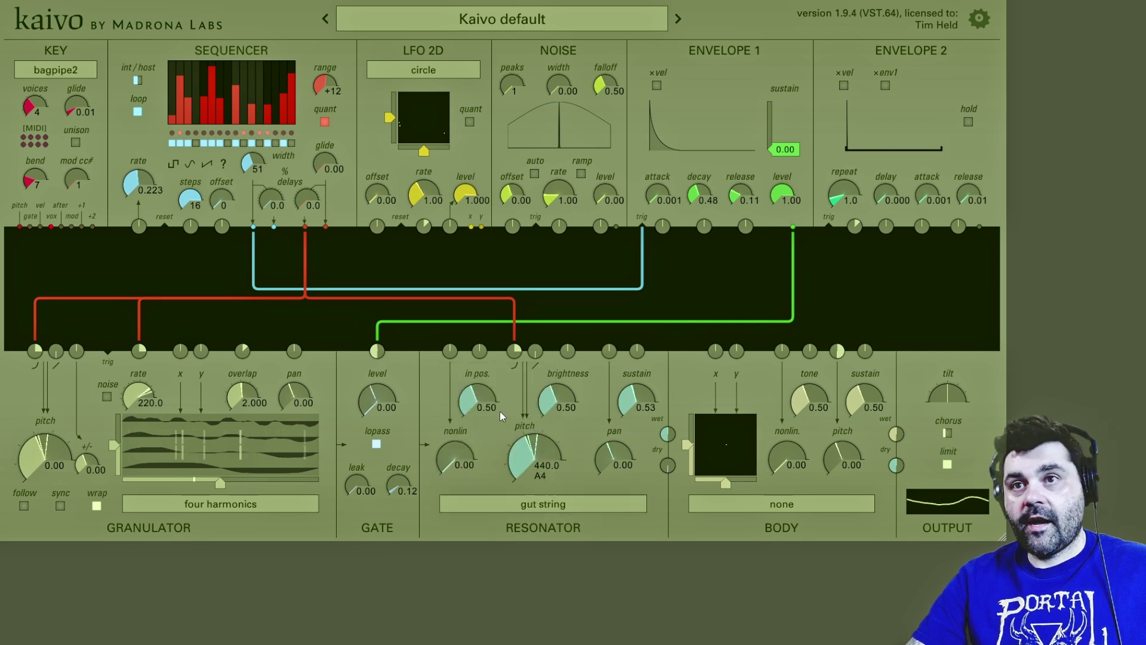
left_click(542, 503)
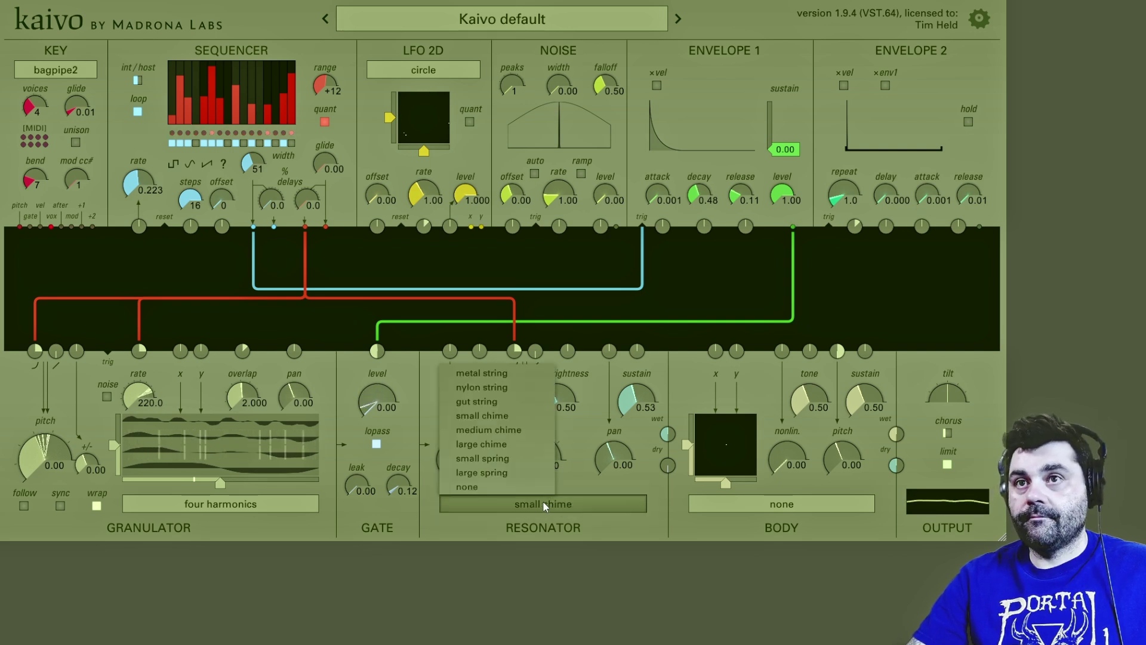
left_click(517, 431)
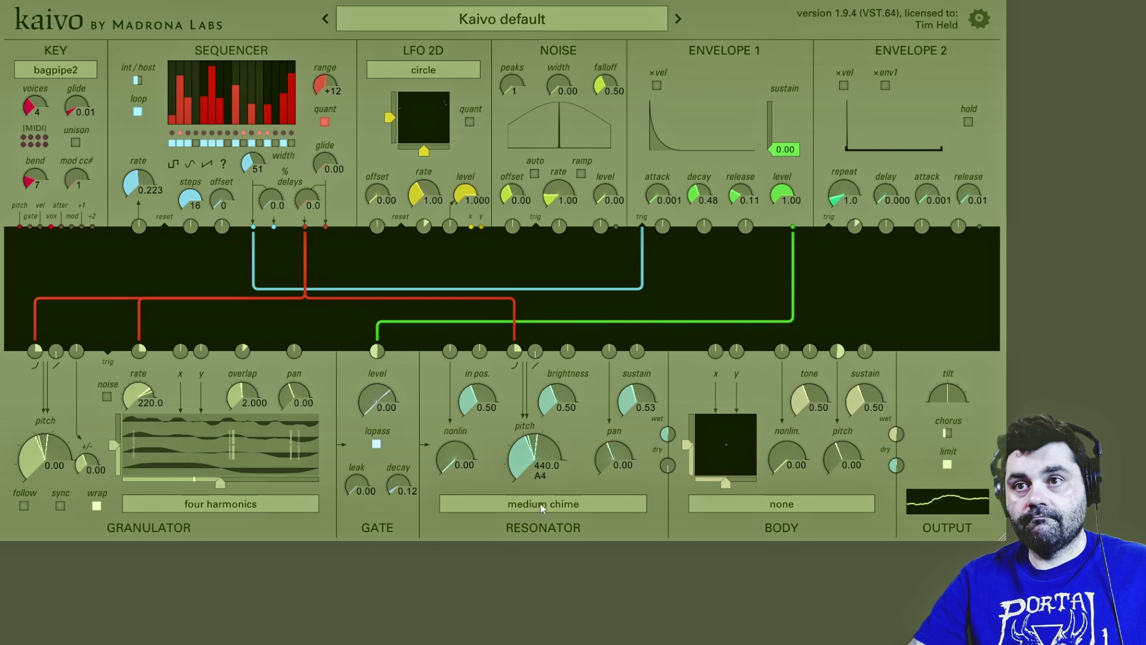
left_click(542, 504)
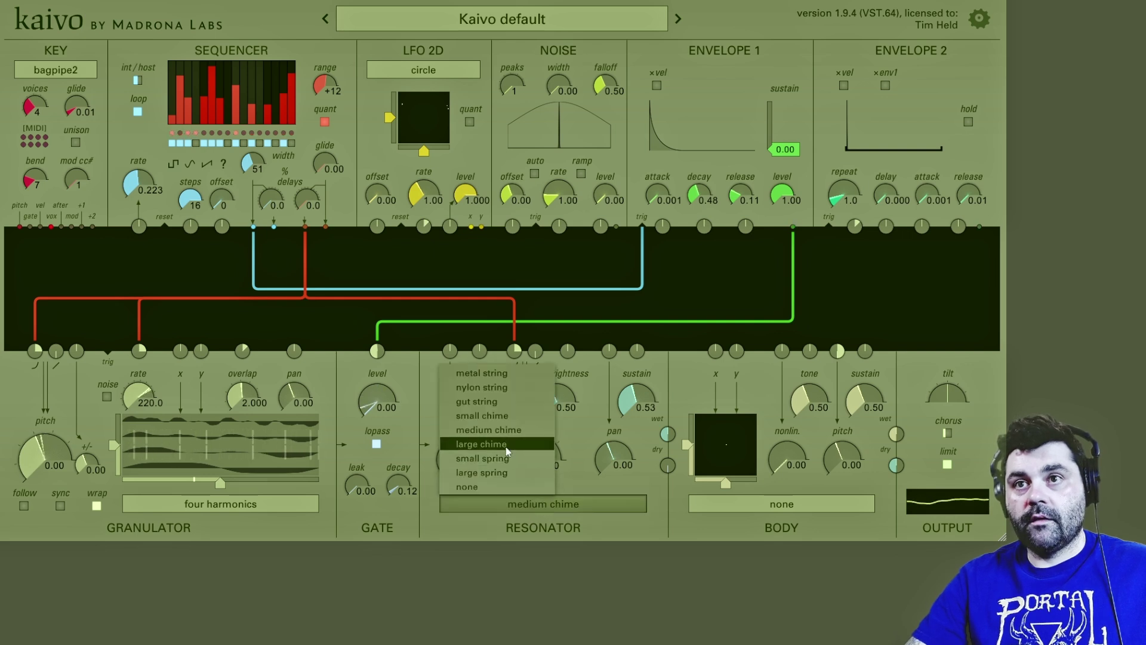
left_click(506, 446)
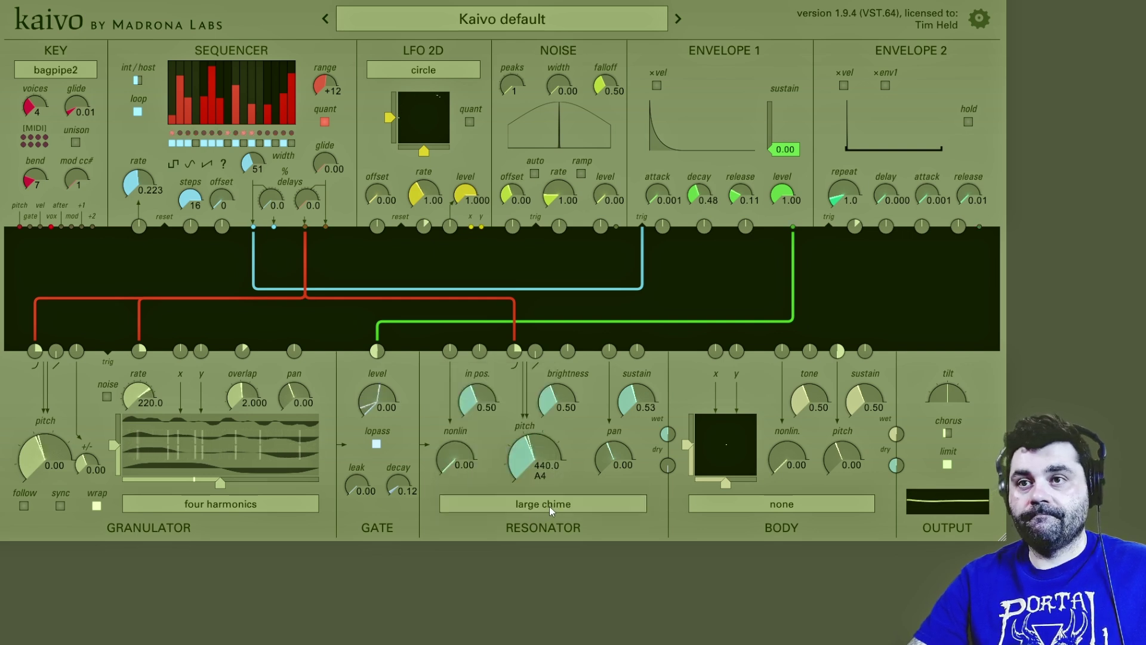
left_click(549, 506)
left_click(509, 458)
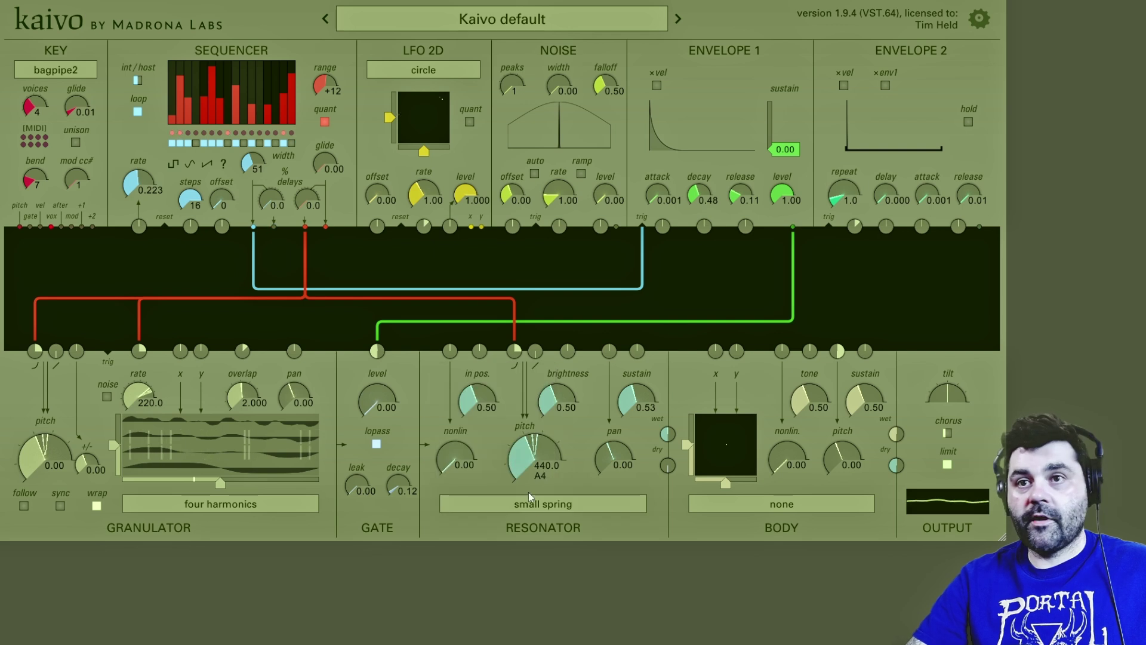
left_click(555, 506)
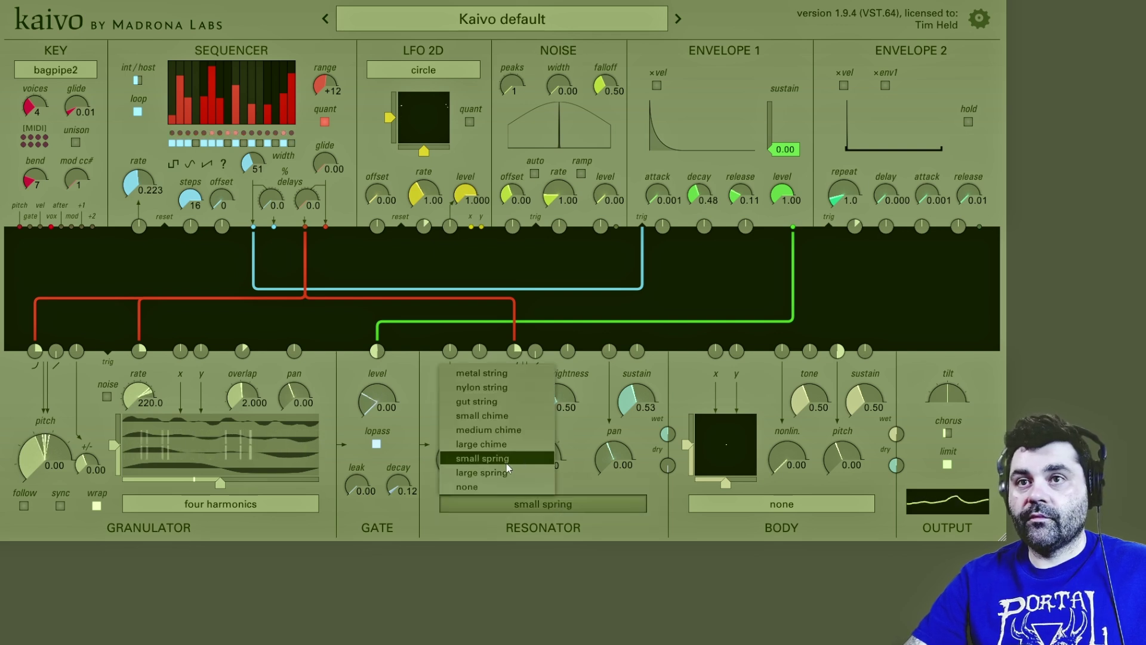
left_click(506, 472)
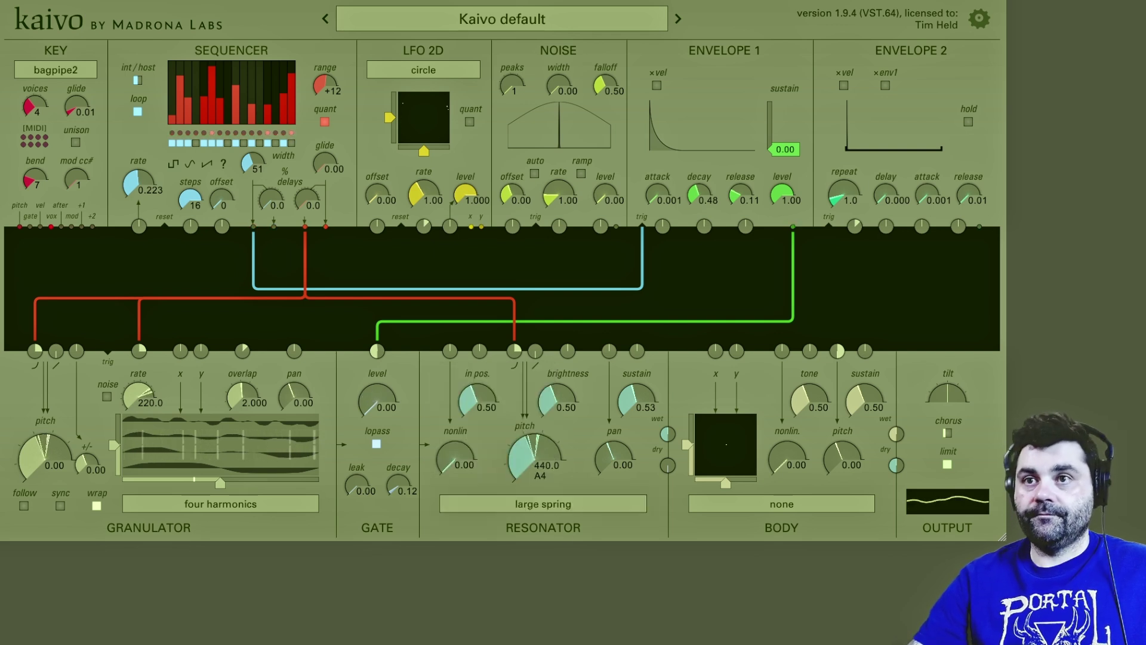
left_click(542, 505)
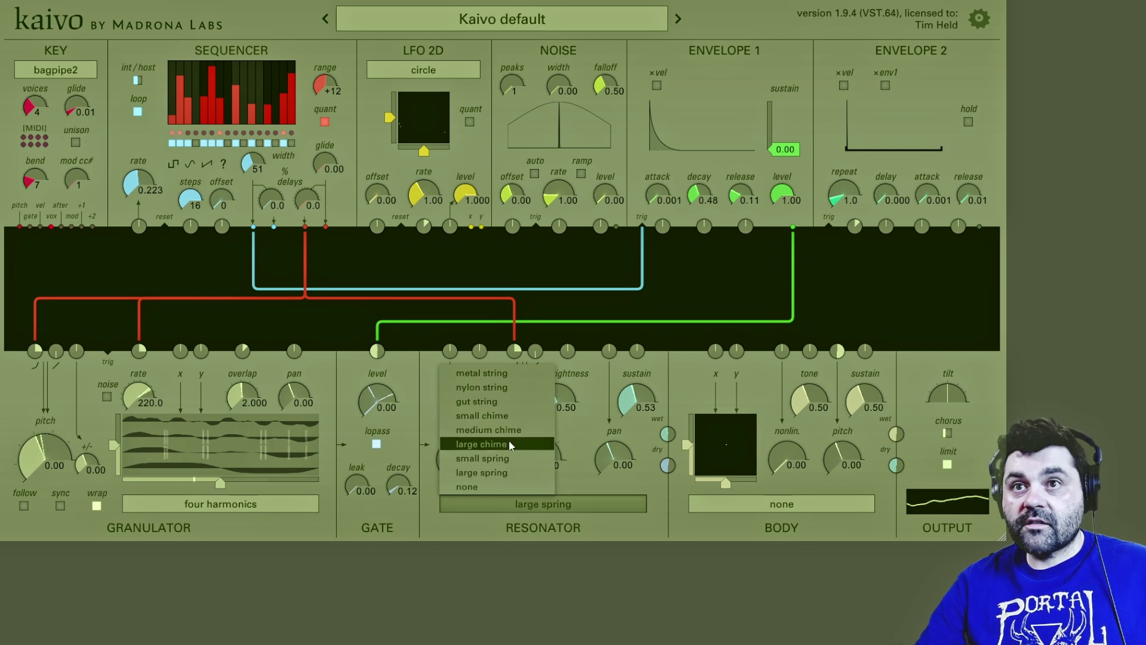
left_click(500, 405)
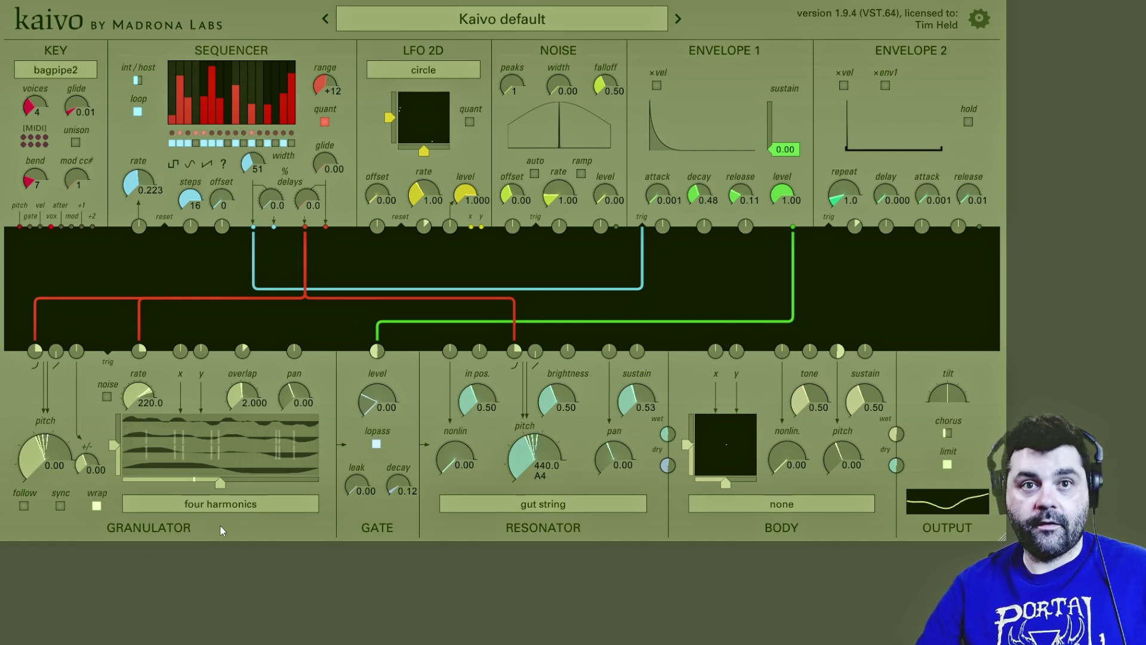
Load the sine to saw oscillator into the granulator and turn the resonator dry down, wet up
left_click(220, 510)
mouse_move(199, 413)
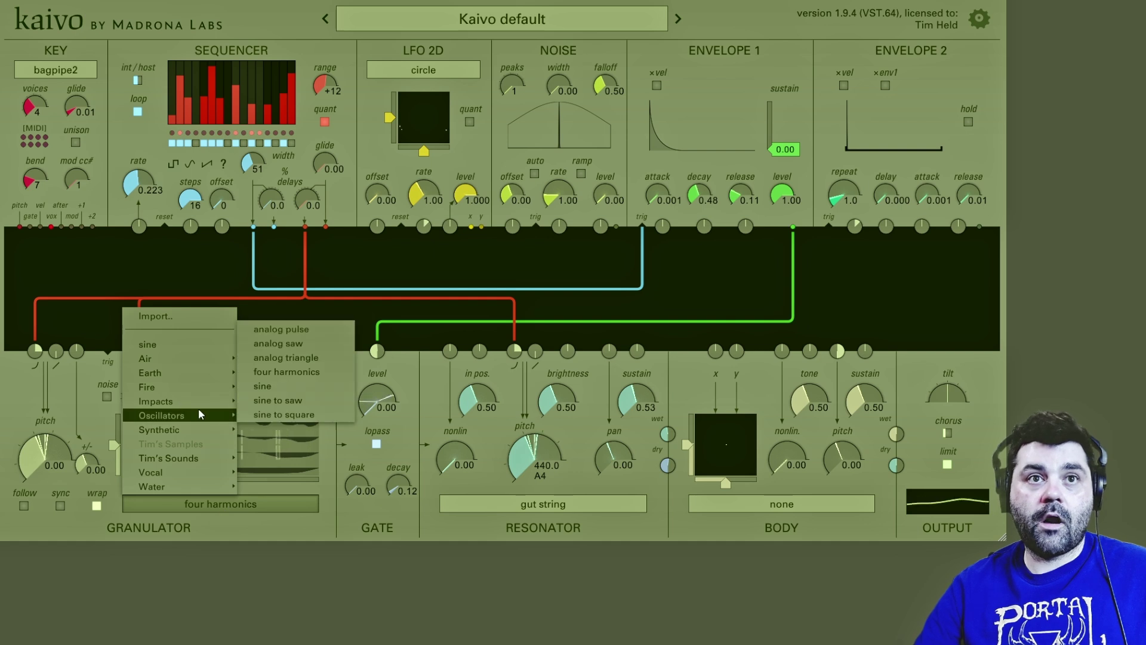
left_click(271, 404)
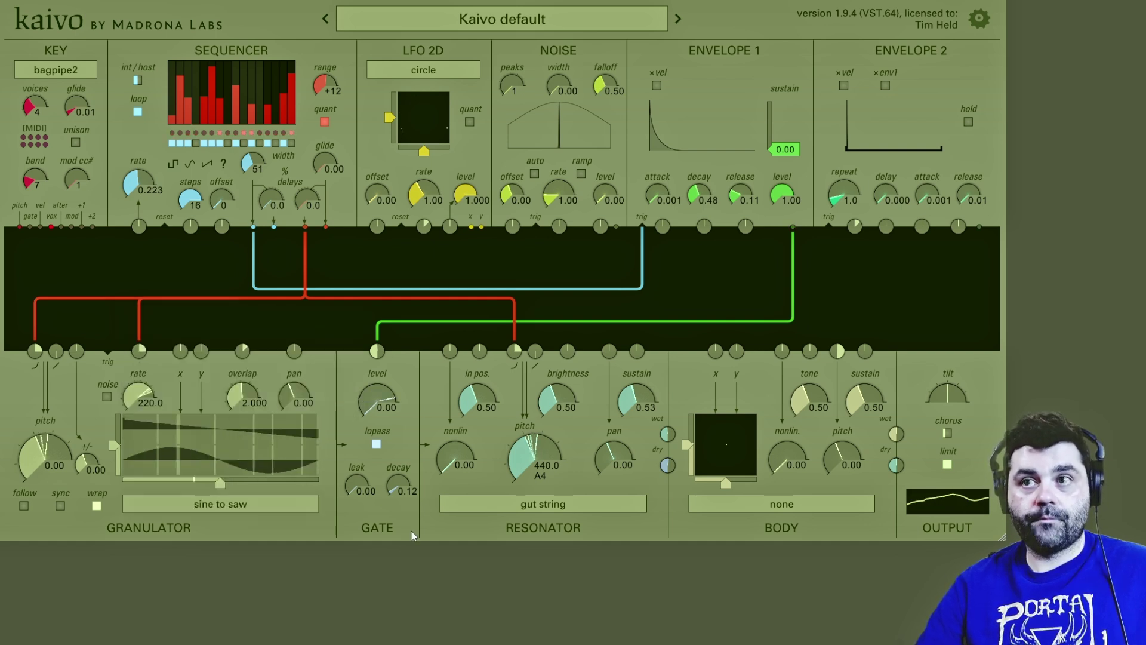
left_click_drag(667, 465, 666, 483)
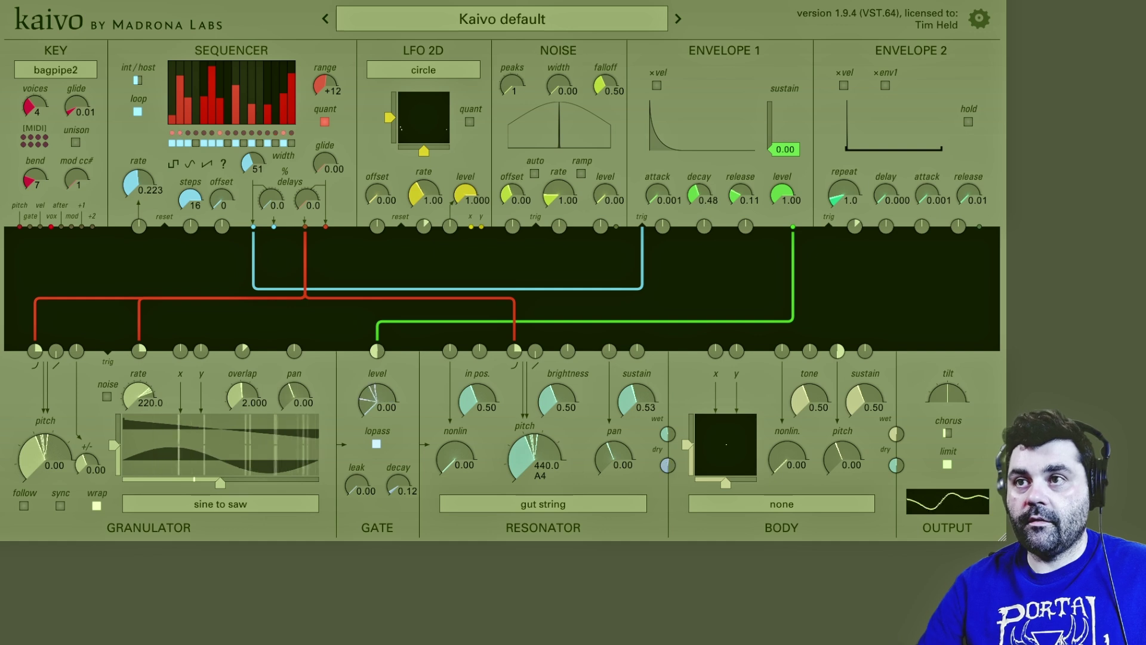
left_click_drag(666, 434, 666, 415)
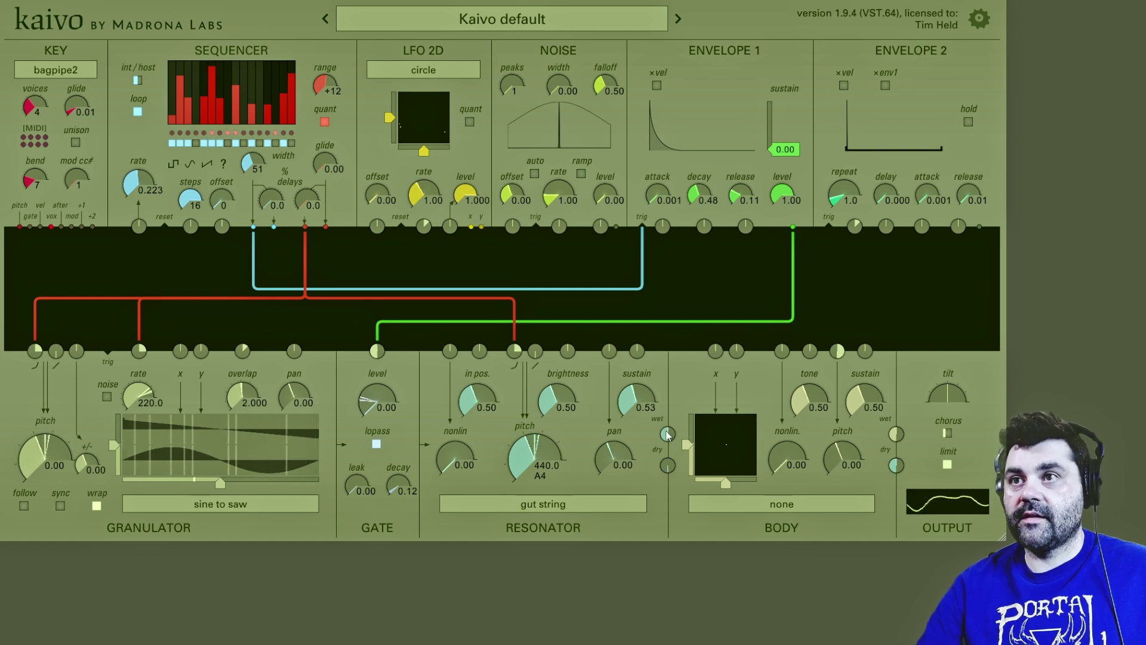
Load a glass impacts sample into the granulator
left_click(246, 506)
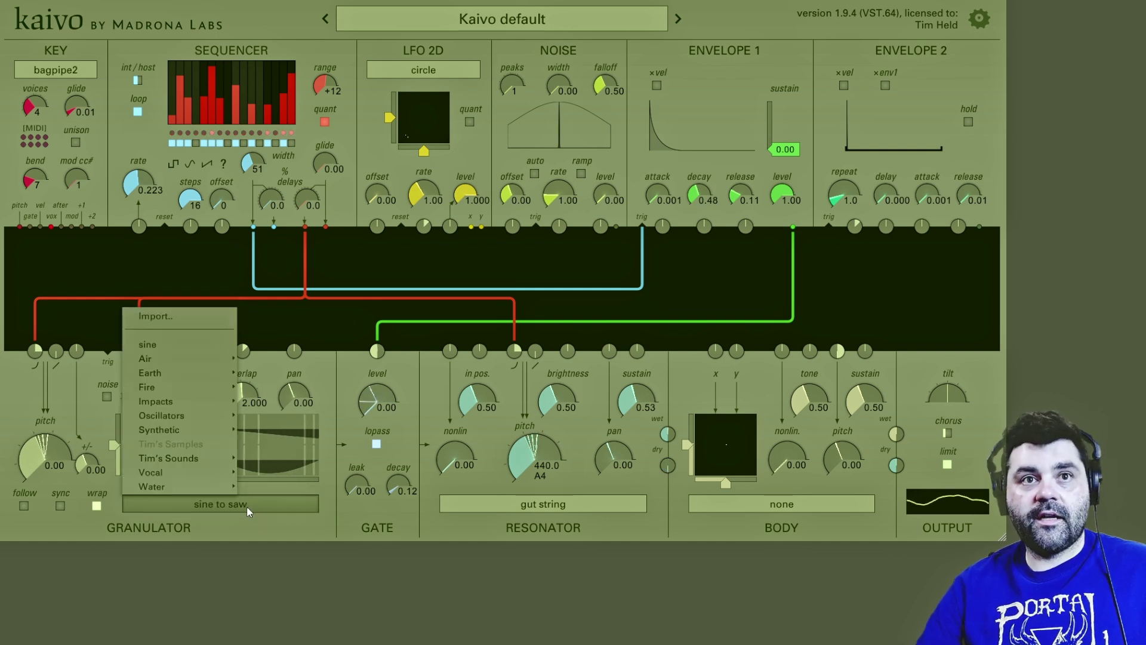
mouse_move(189, 402)
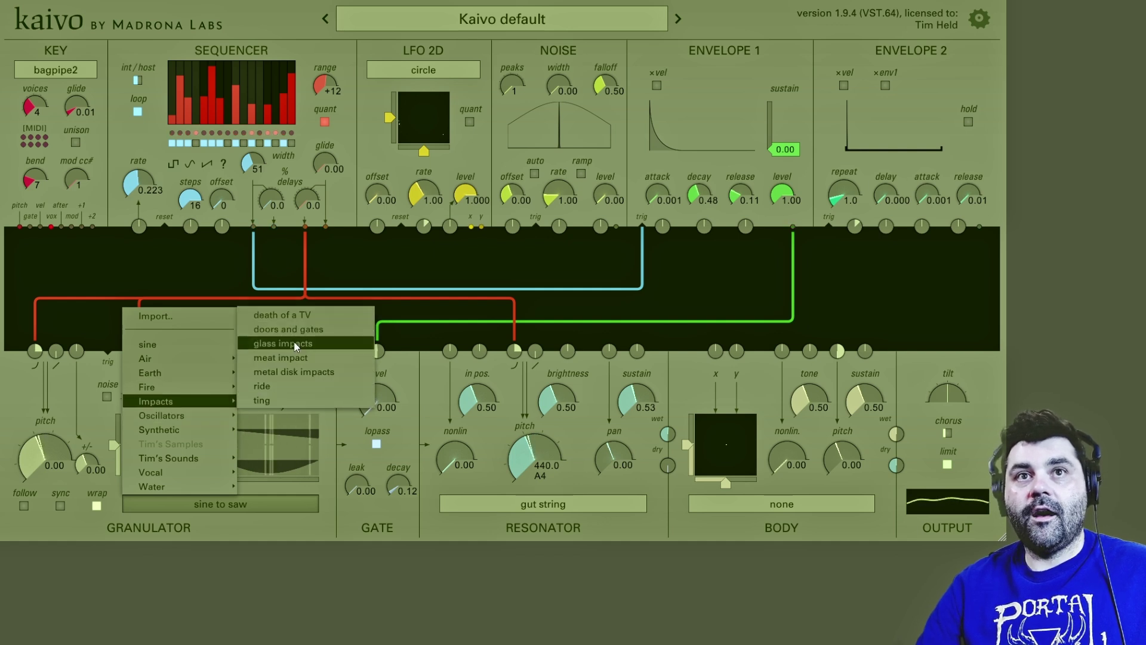
left_click(295, 344)
Move granulator position to the sample start, raise Envelope 1 sustain, lengthen attack, shorten decay
left_click_drag(225, 477, 124, 477)
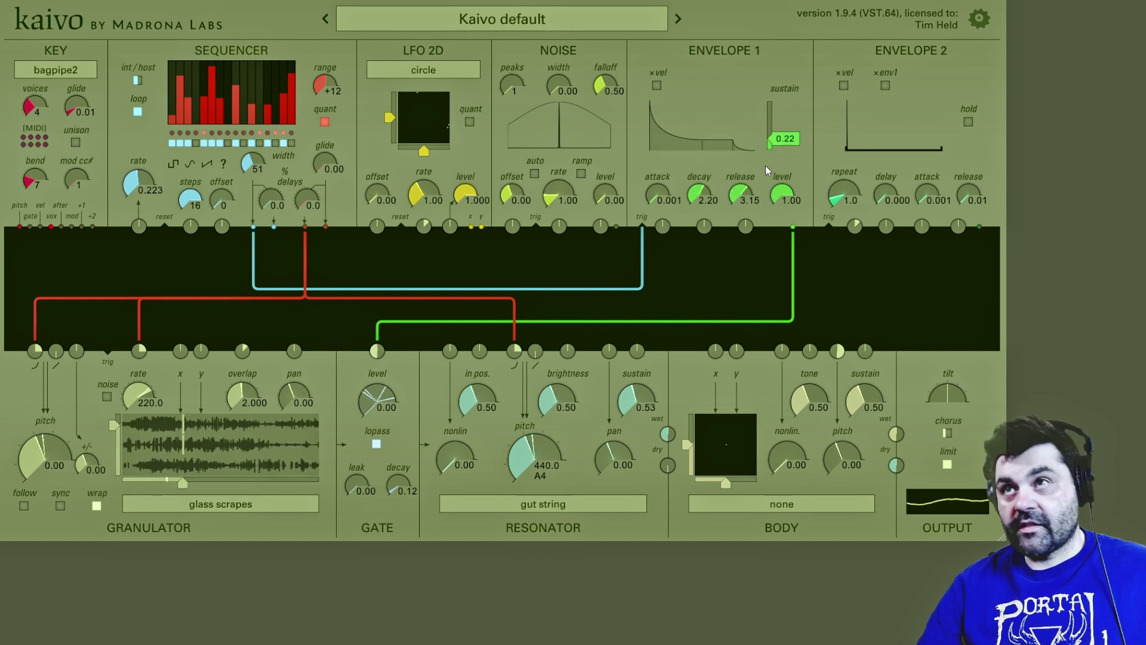
left_click_drag(776, 142, 776, 132)
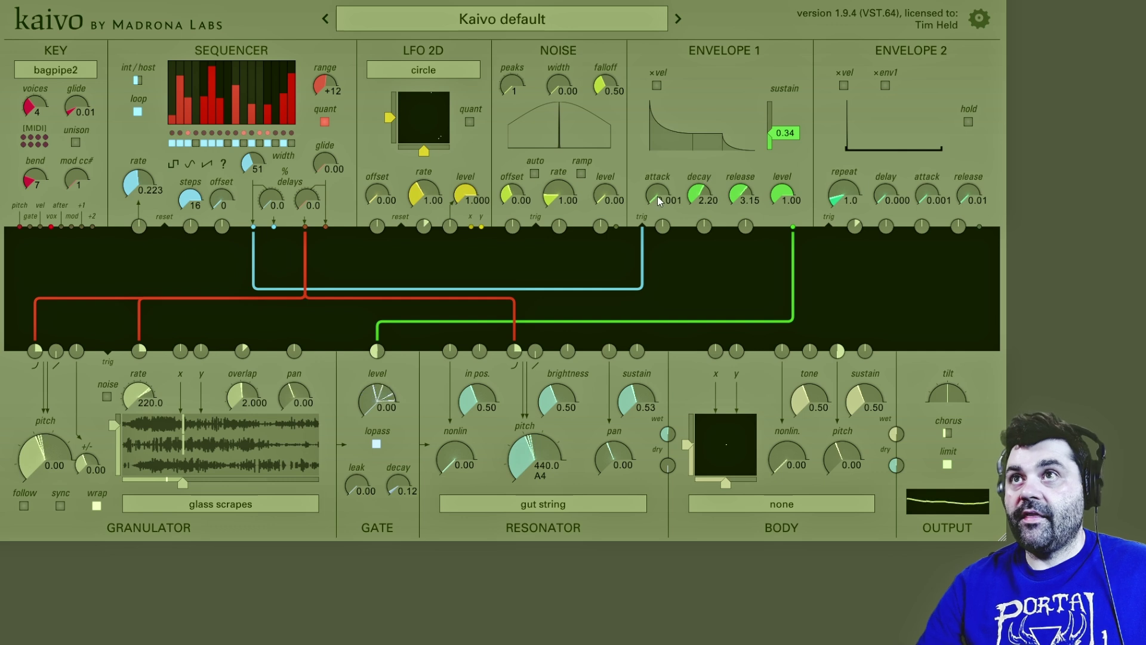
left_click_drag(657, 195, 742, 218)
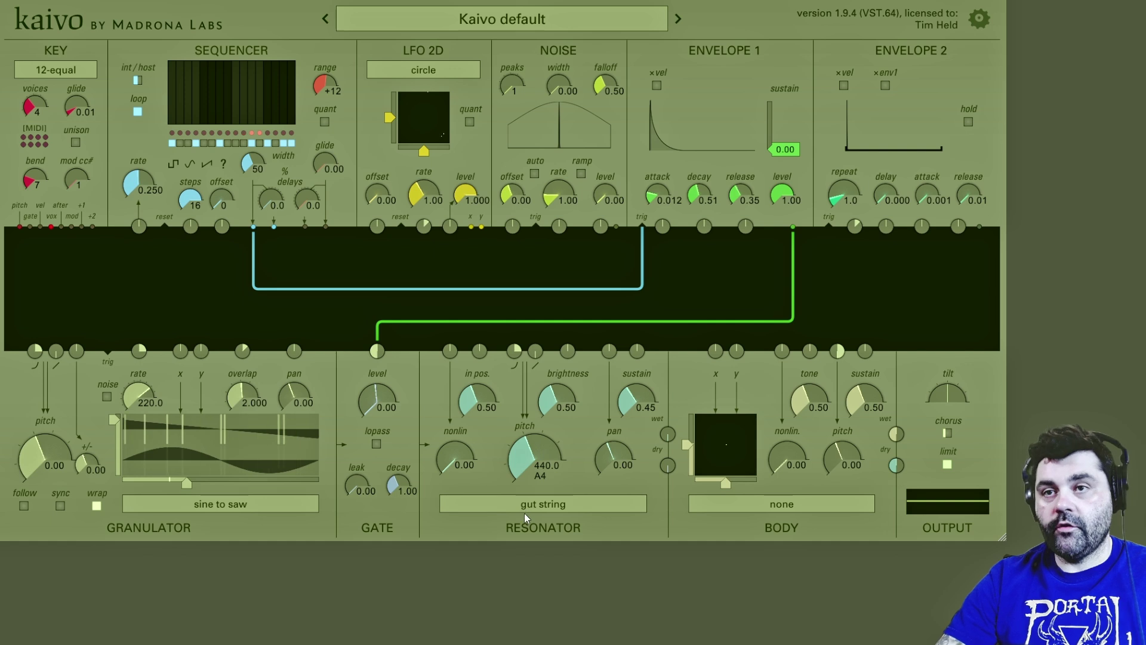
Check the resonator type list but leave the resonator on gut string
left_click(527, 505)
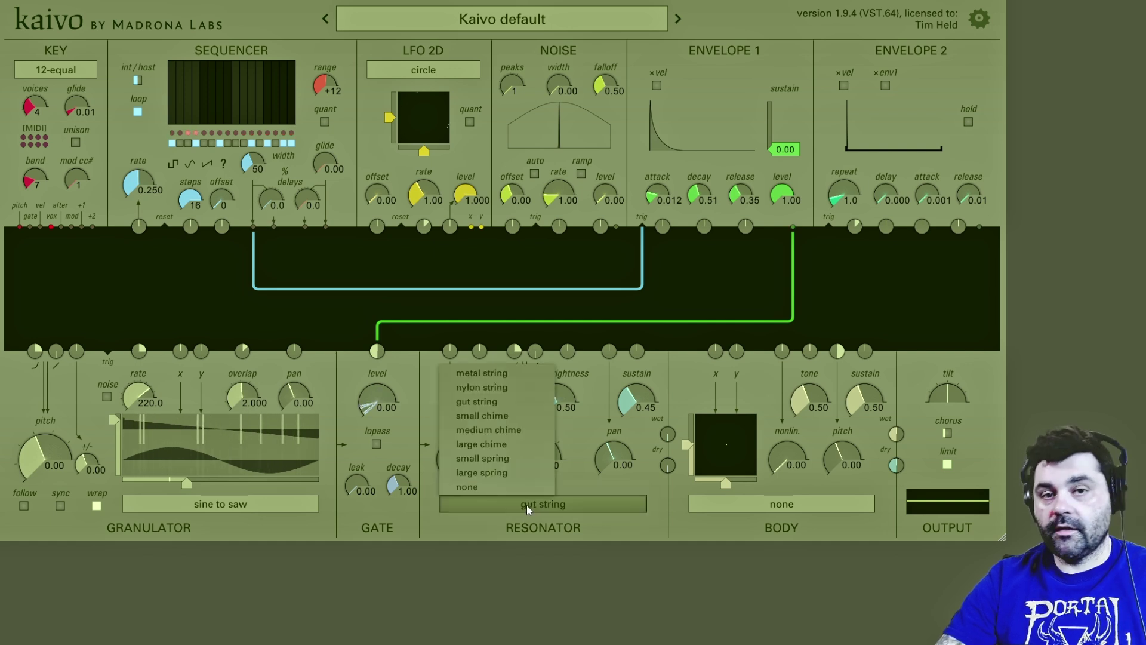
left_click(525, 505)
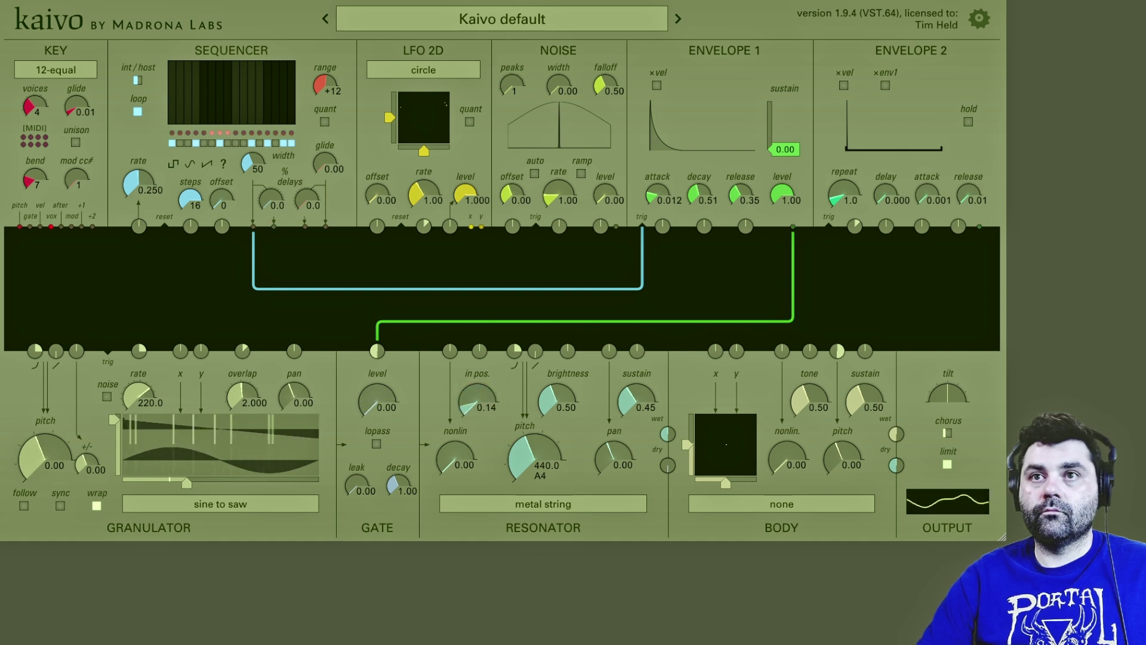
Try the large spring and medium chime resonators, raising the in pos. amount in between
left_click(543, 506)
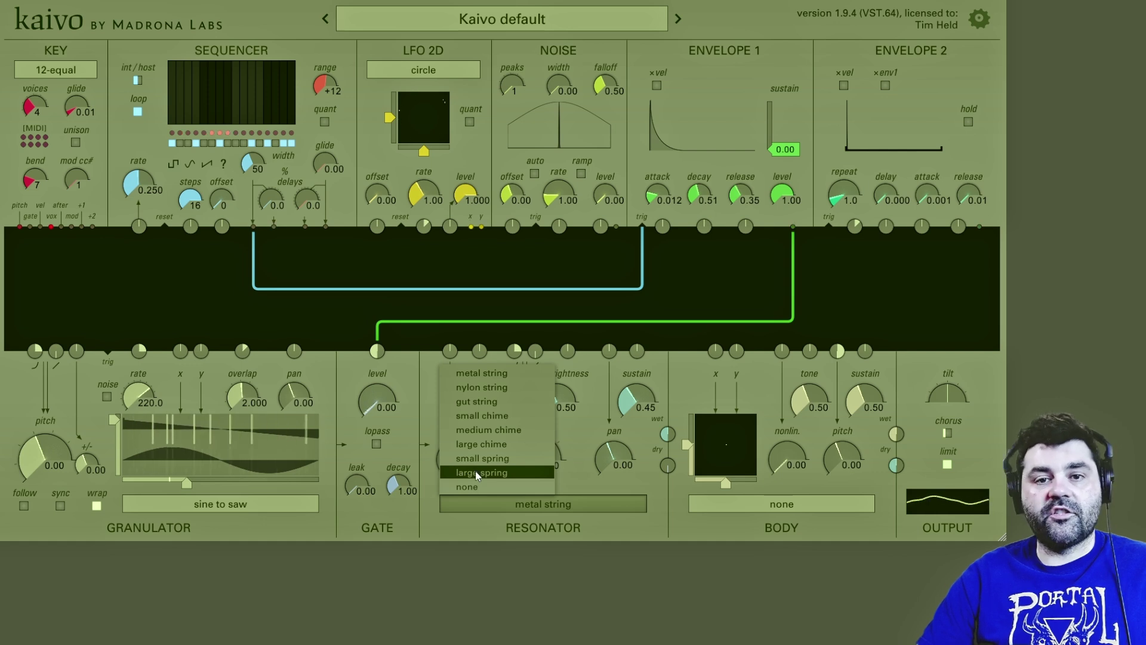
left_click(477, 472)
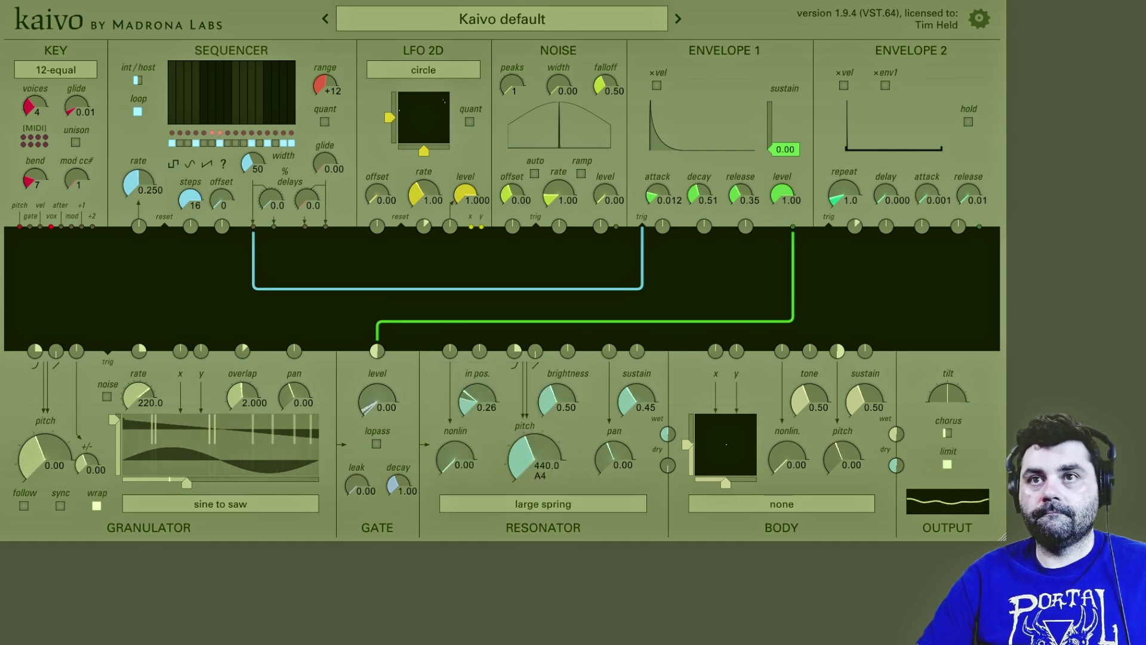
left_click_drag(465, 415, 464, 394)
left_click(536, 503)
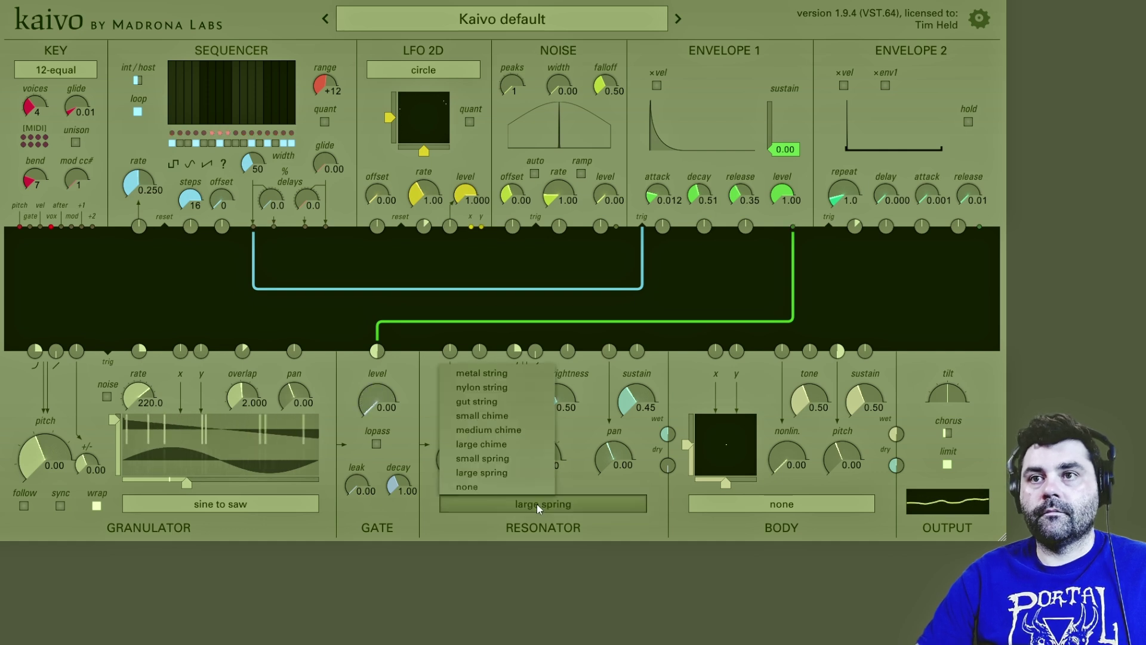
left_click(503, 431)
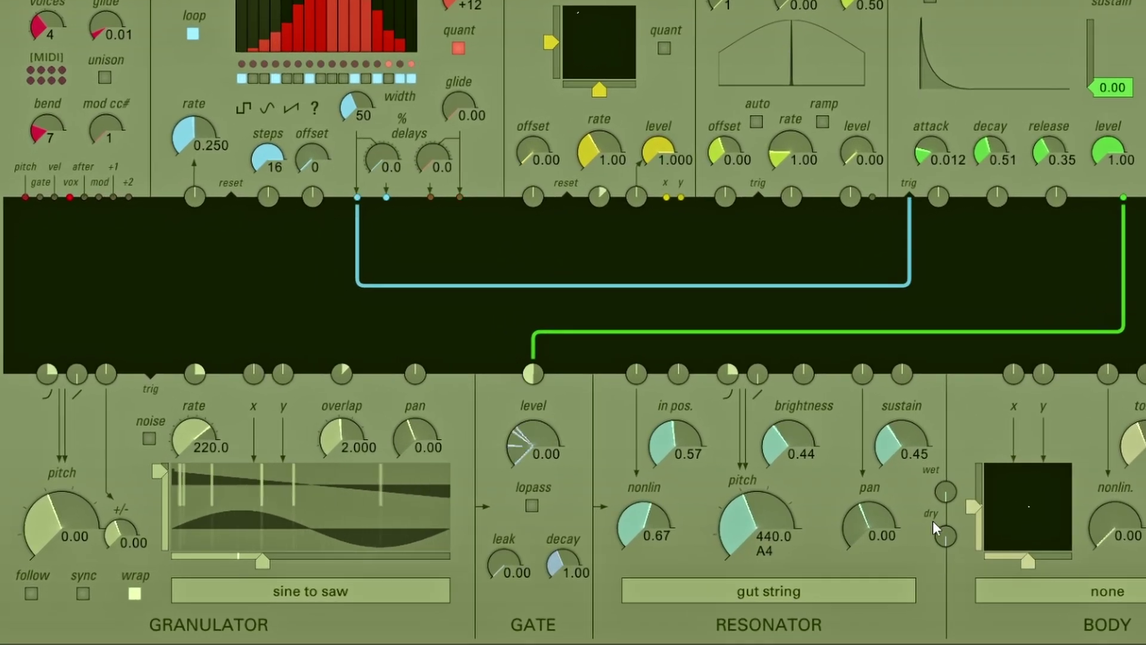
Raise the wet mix and patch the sequencer delay output to granulator pitch and rate
left_click_drag(946, 492, 945, 471)
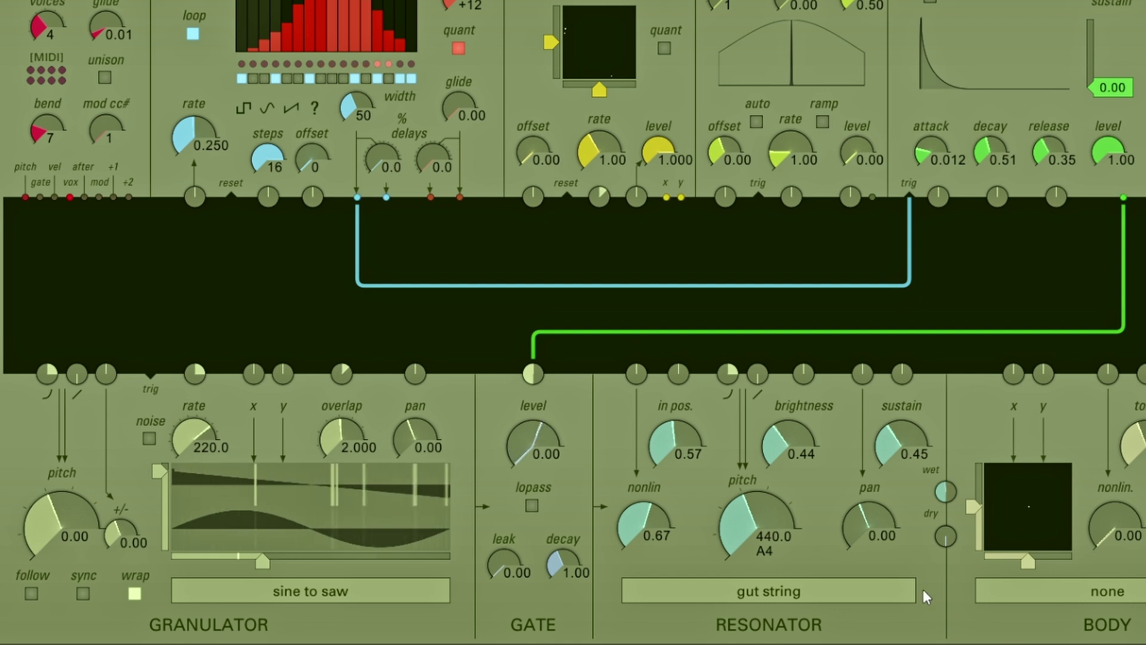
left_click_drag(430, 197, 48, 374)
left_click_drag(431, 197, 196, 376)
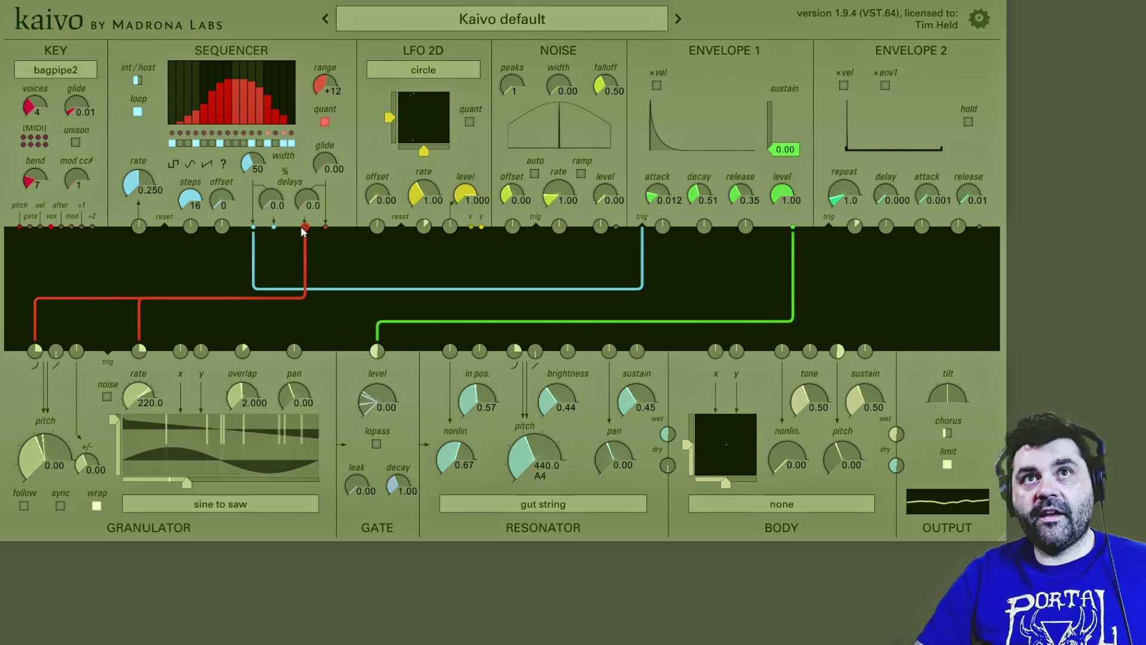
Raise the second sequencer delay and patch its delayed output into resonator pitch
left_click_drag(303, 201, 302, 182)
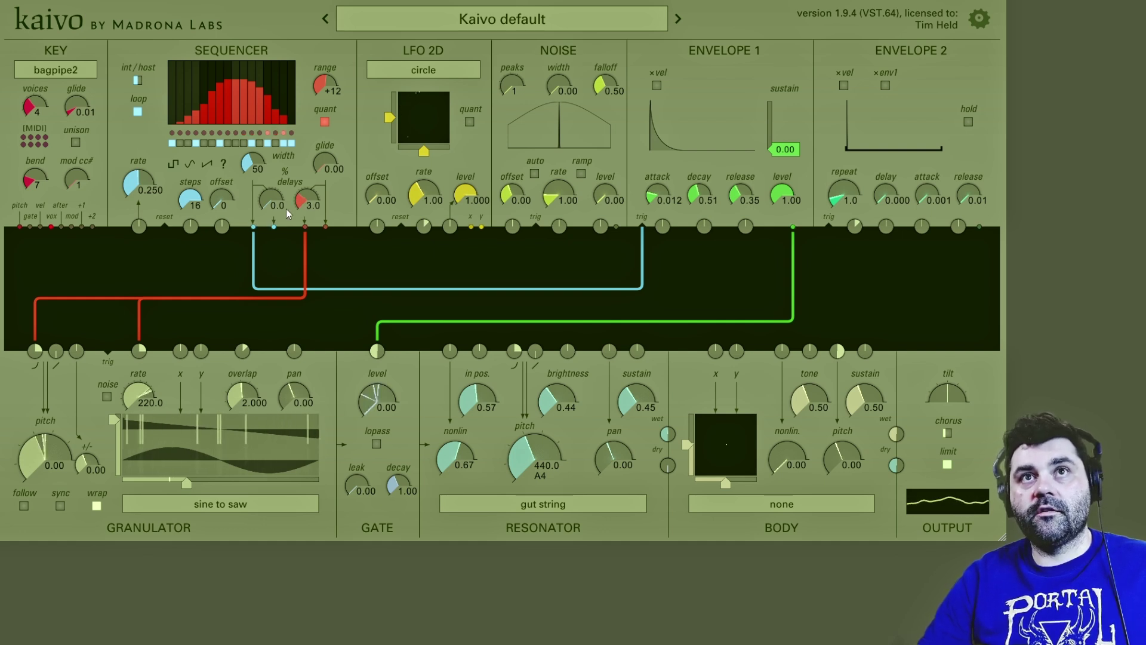
left_click_drag(315, 206, 315, 200)
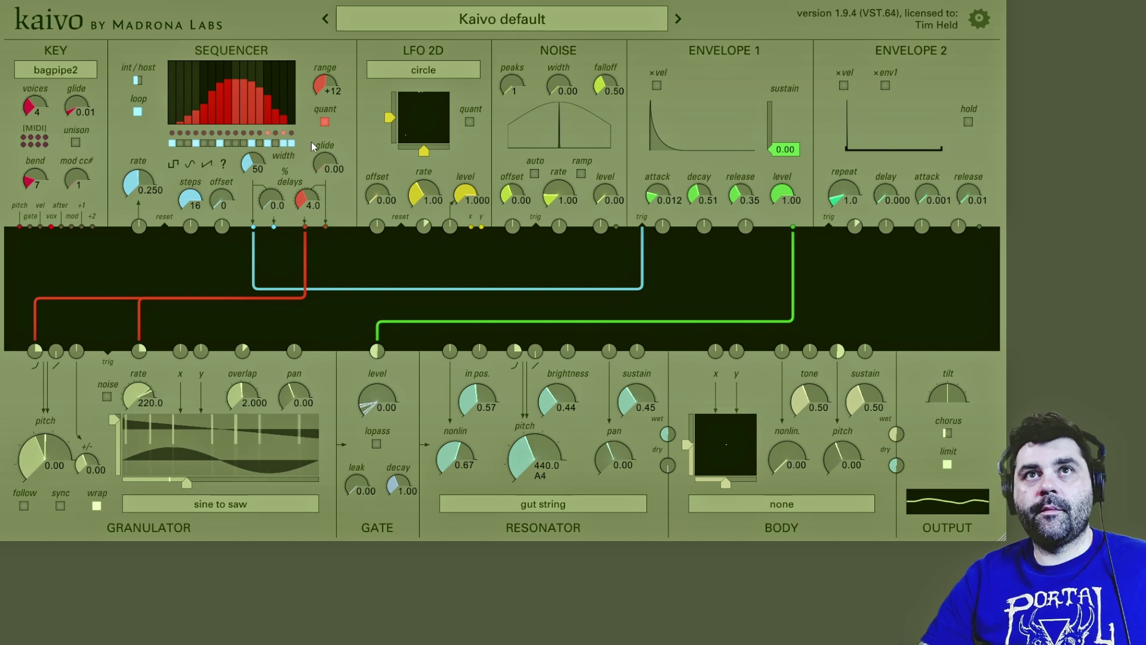
left_click_drag(325, 227, 516, 355)
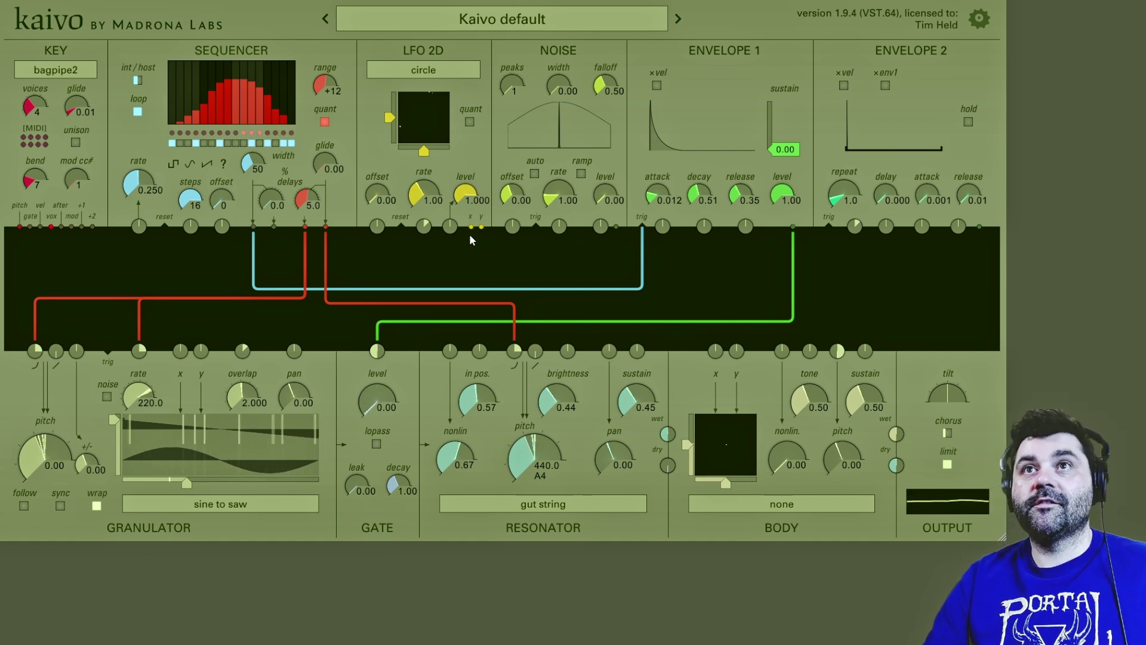
Quantize the 2D LFO, route its x output to resonator pitch, set rate 0.15, level 0.950
scroll(465, 194, "down", 7)
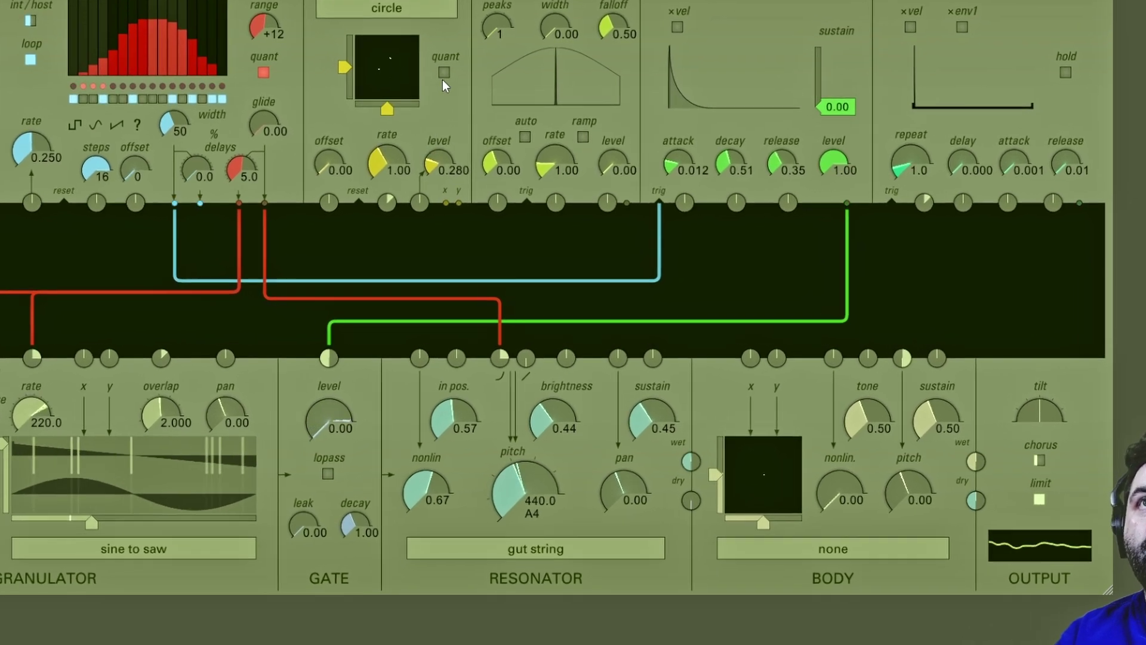
left_click(445, 74)
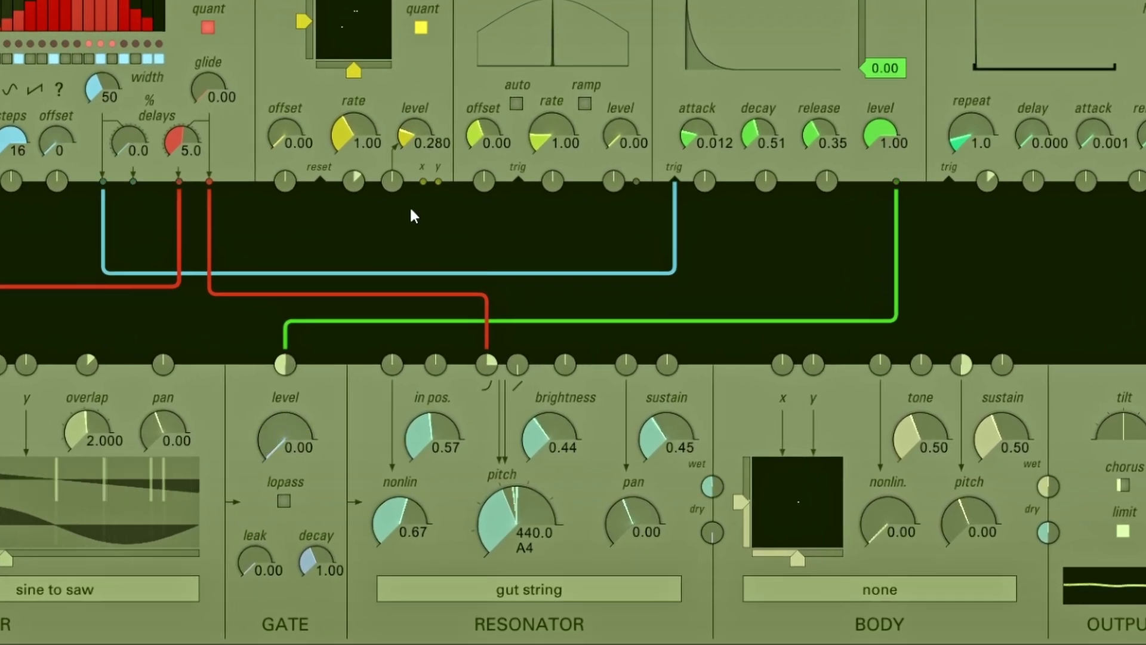
left_click_drag(422, 182, 517, 365)
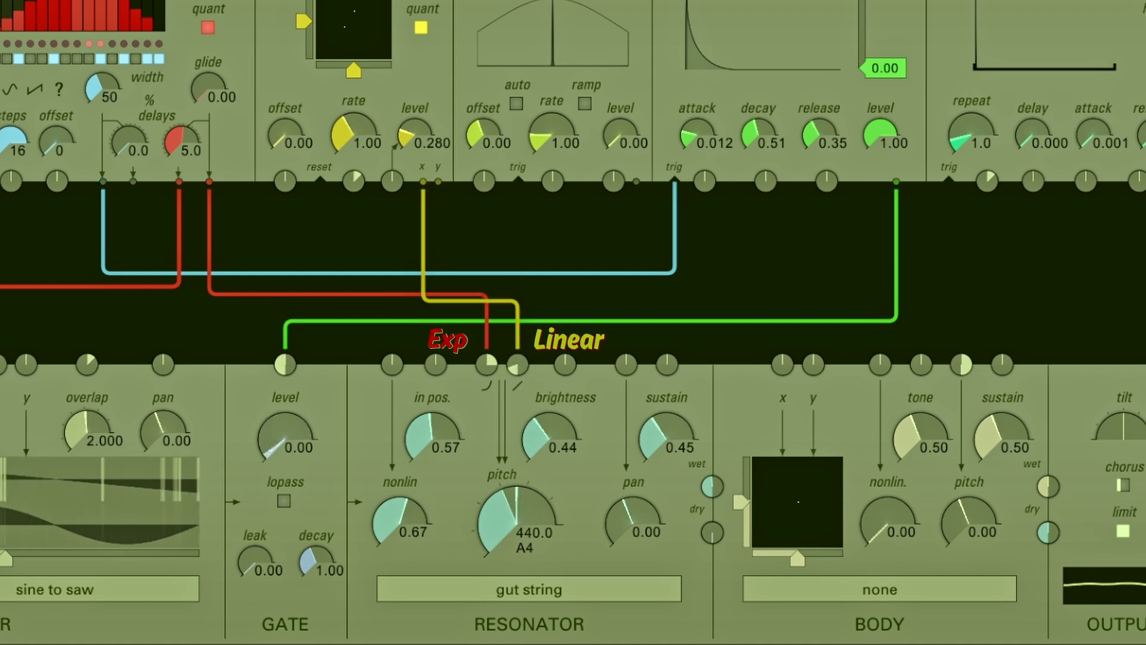
left_click_drag(353, 134, 353, 113)
left_click_drag(415, 134, 375, 156)
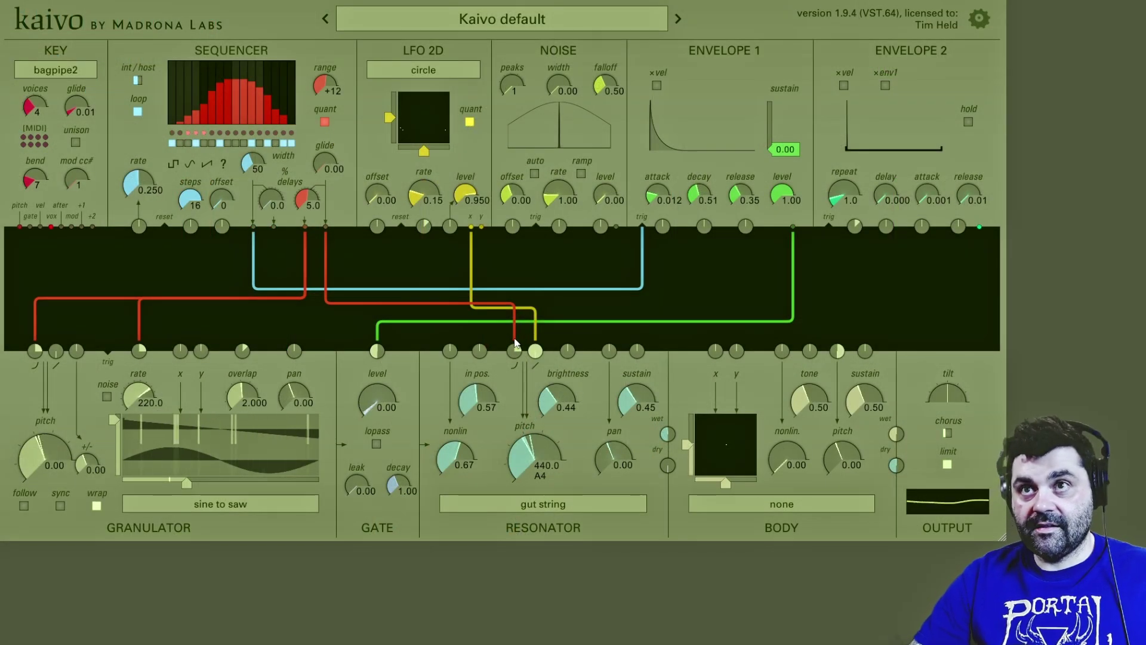
Replace the red resonator pitch cord with the 2D LFO y output, add a little dry, nudge in pos
left_click_drag(516, 347, 408, 304)
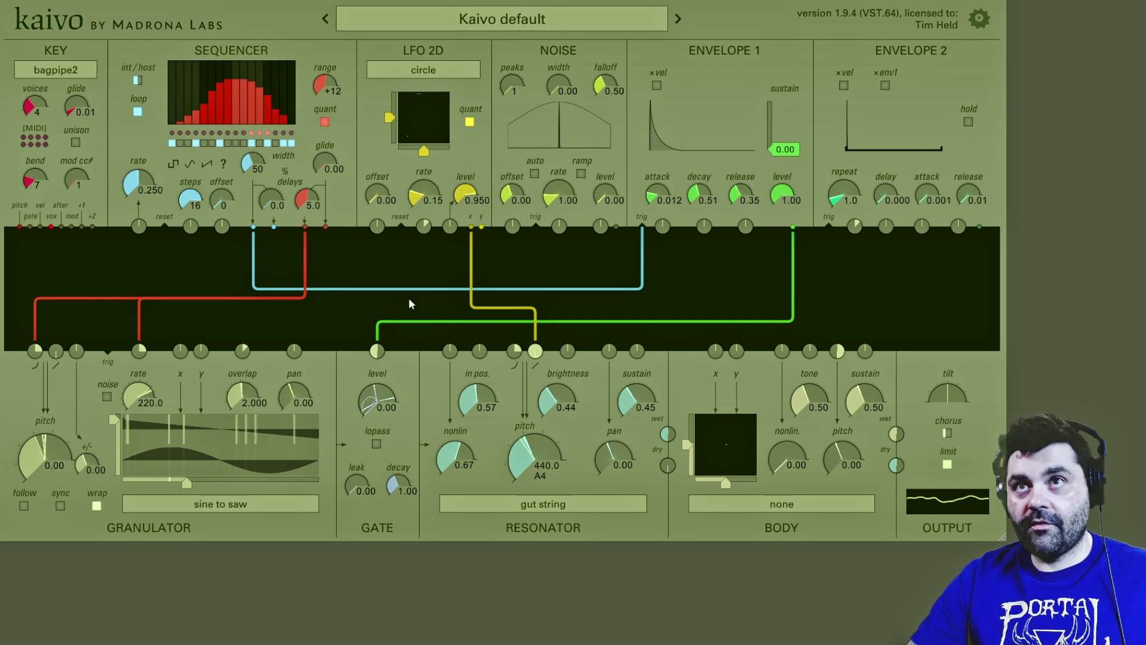
left_click_drag(481, 228, 510, 351)
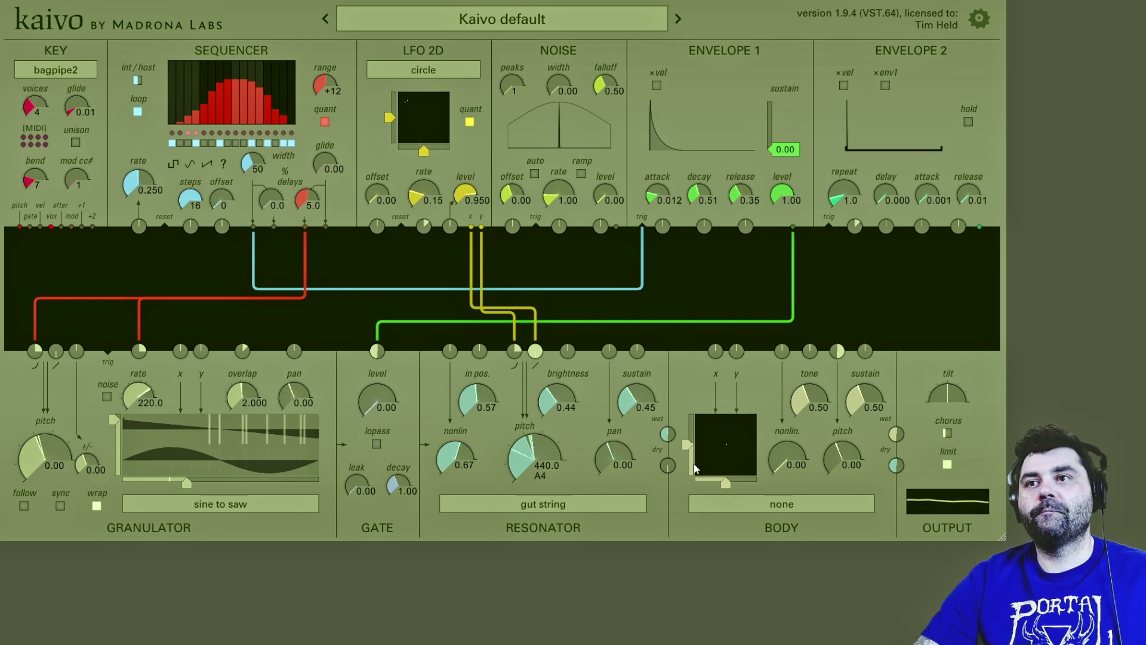
left_click_drag(668, 468, 667, 460)
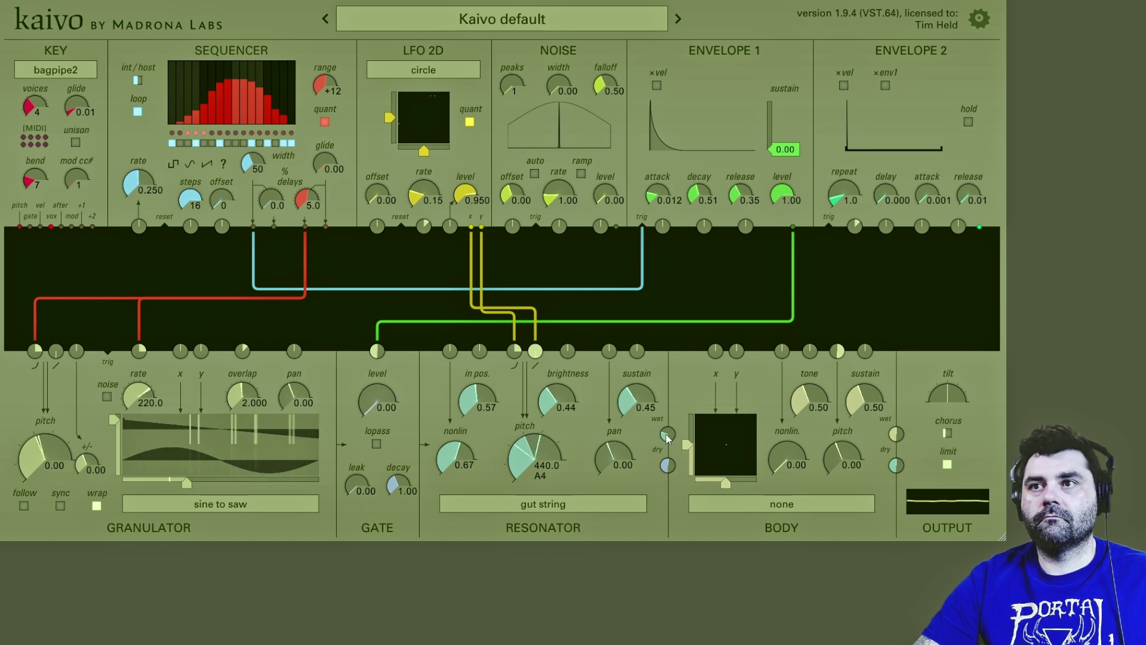
mouse_move(477, 401)
left_mouse_down()
mouse_move(478, 388)
mouse_move(478, 402)
left_mouse_up()
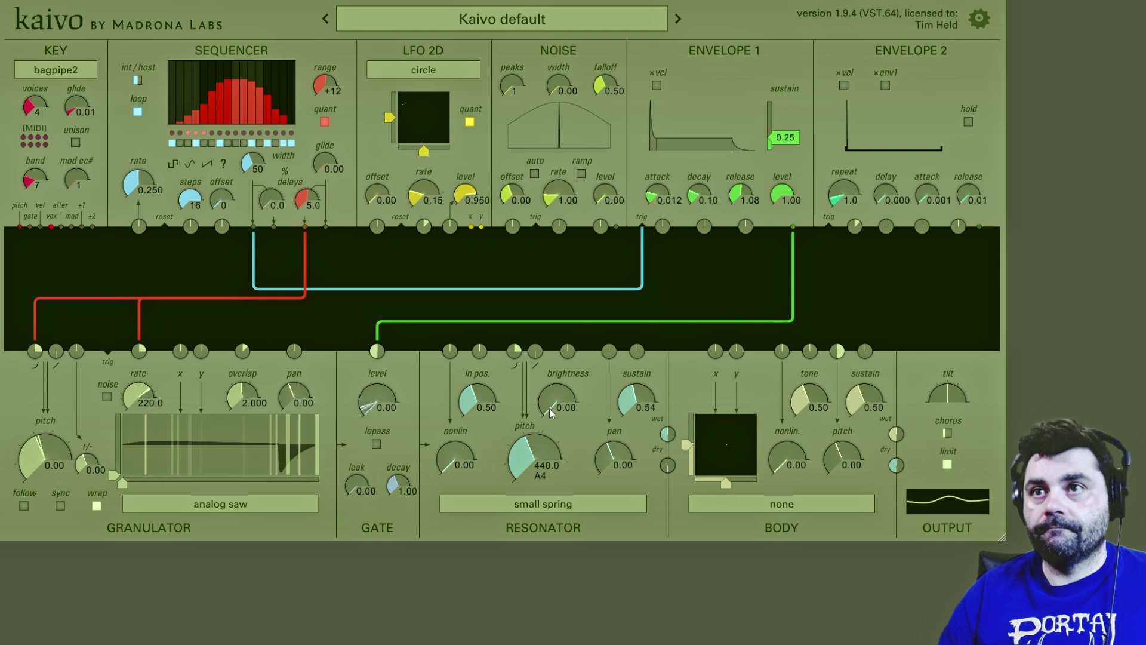
Adjust resonator brightness, pan it fully to one side, and cord the 2D LFO x output to pan
left_click_drag(549, 408, 549, 370)
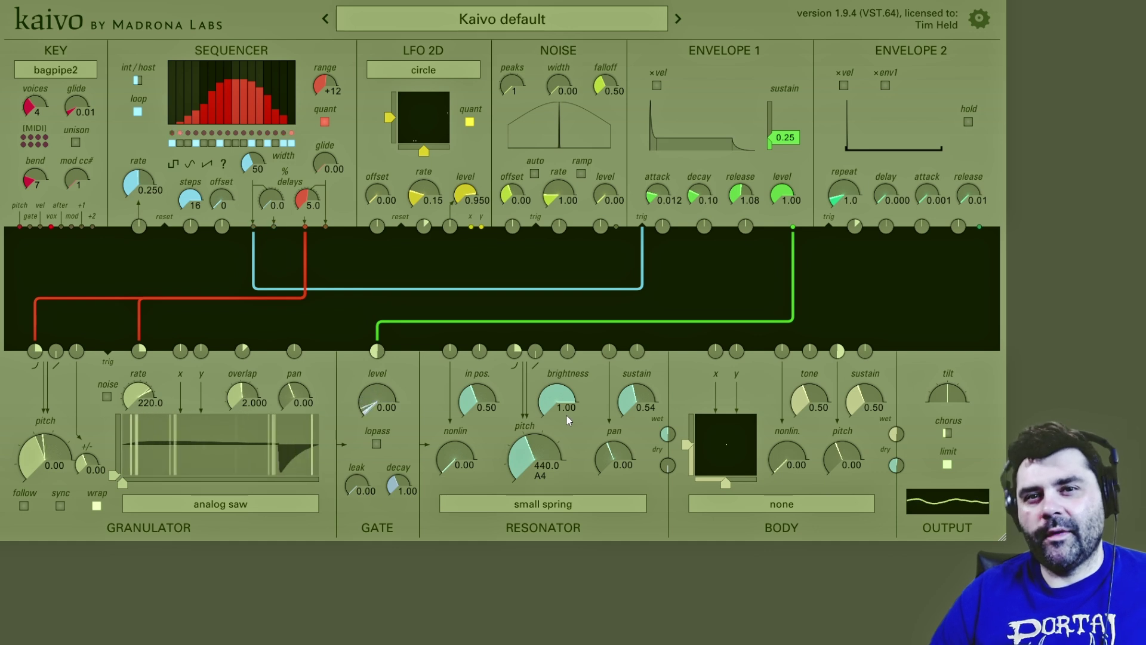
left_click_drag(560, 399, 561, 424)
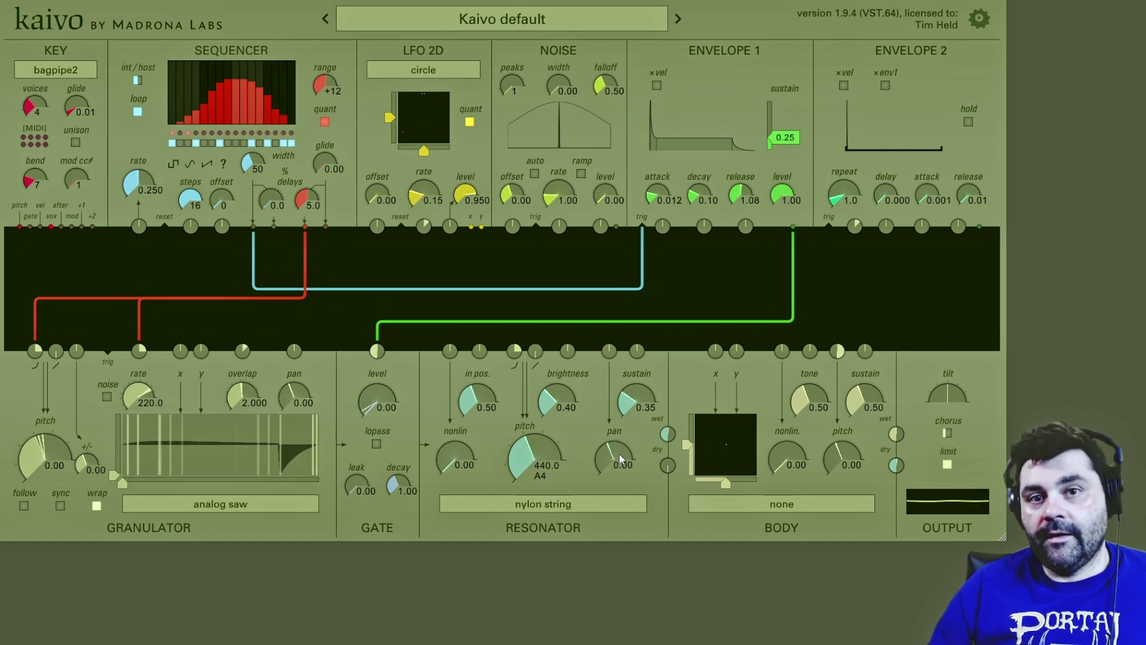
left_click_drag(617, 455, 617, 418)
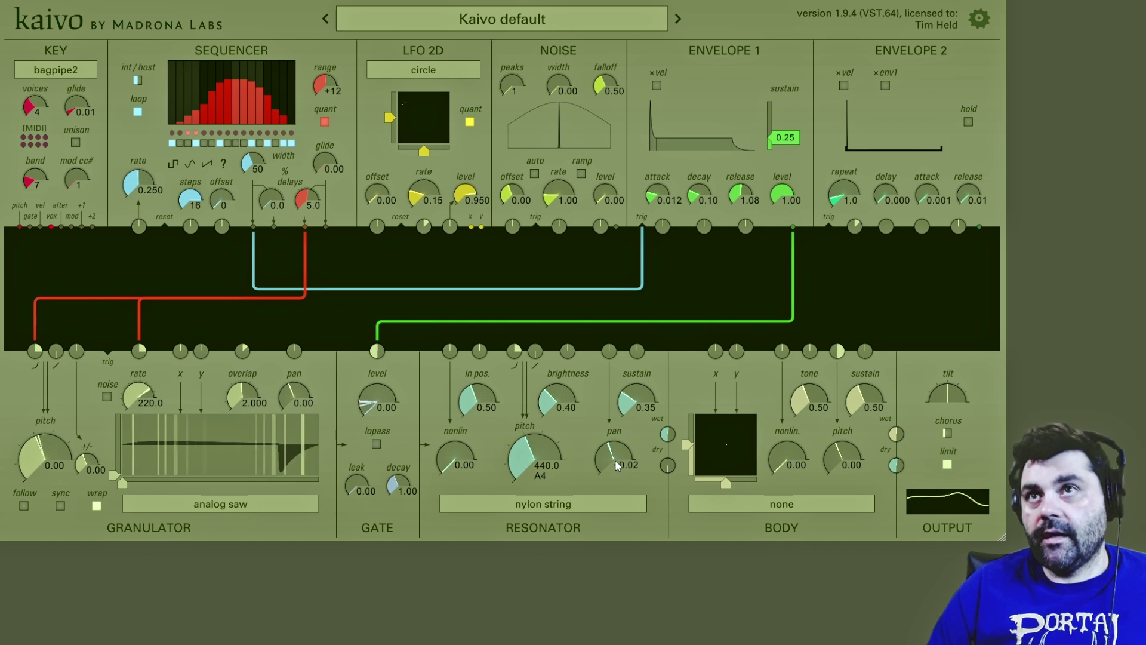
left_click_drag(470, 227, 610, 352)
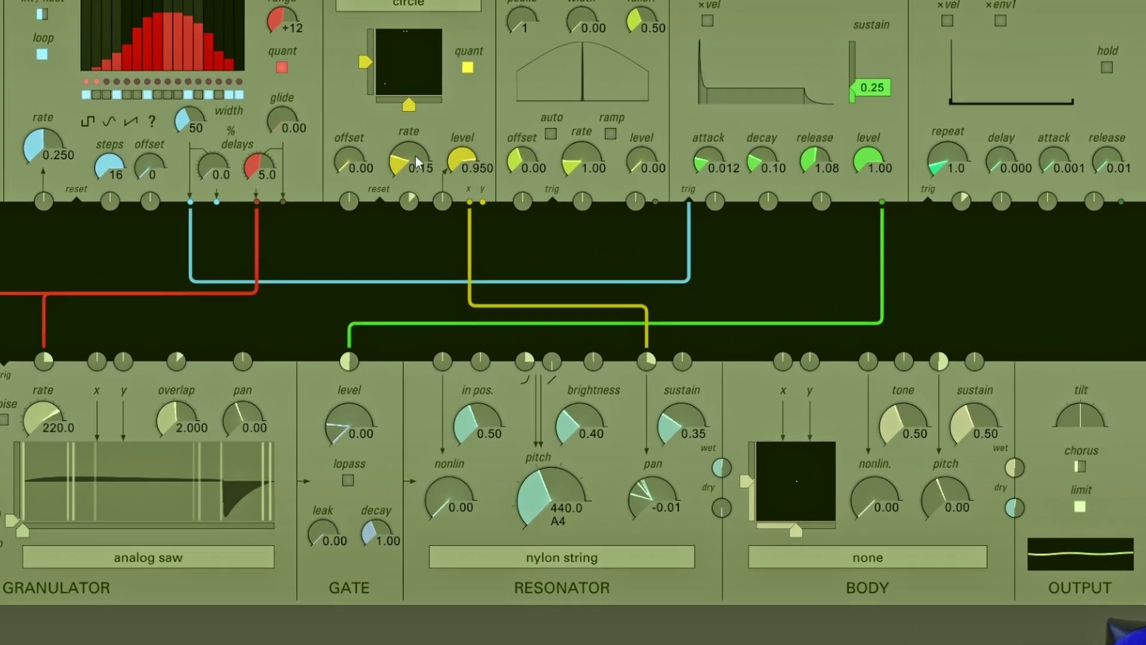
Set 2D LFO rate 0.47 and level 0.763, and cord its y output to resonator in pos. and nonlin
left_click_drag(426, 194, 404, 173)
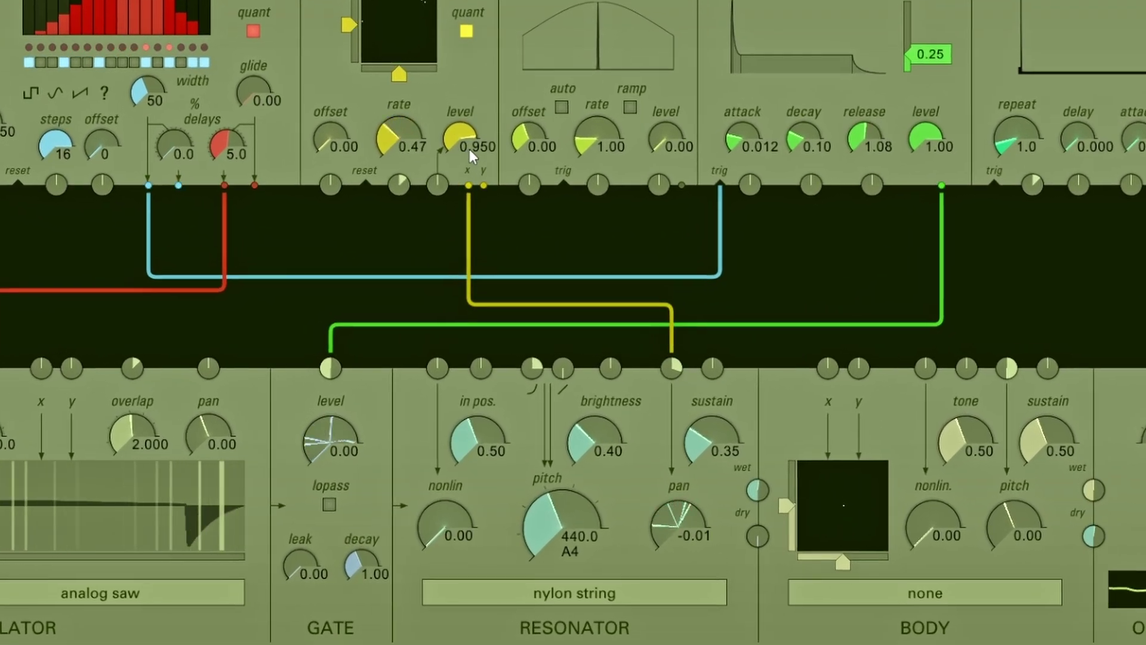
left_click_drag(471, 157, 472, 170)
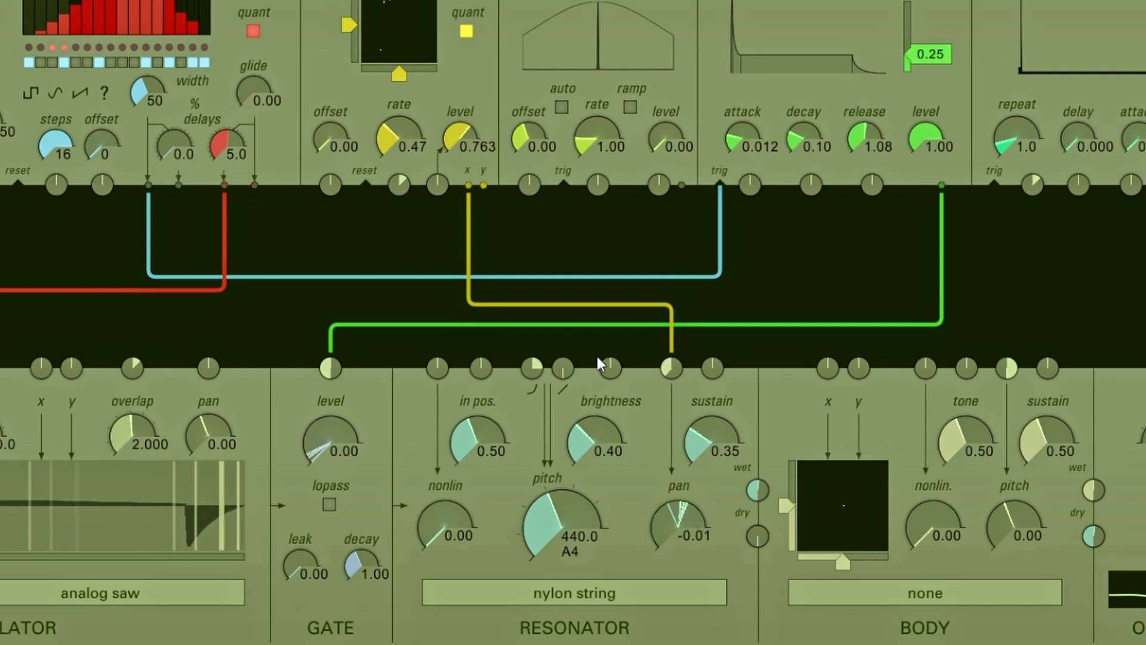
left_click_drag(483, 185, 482, 367)
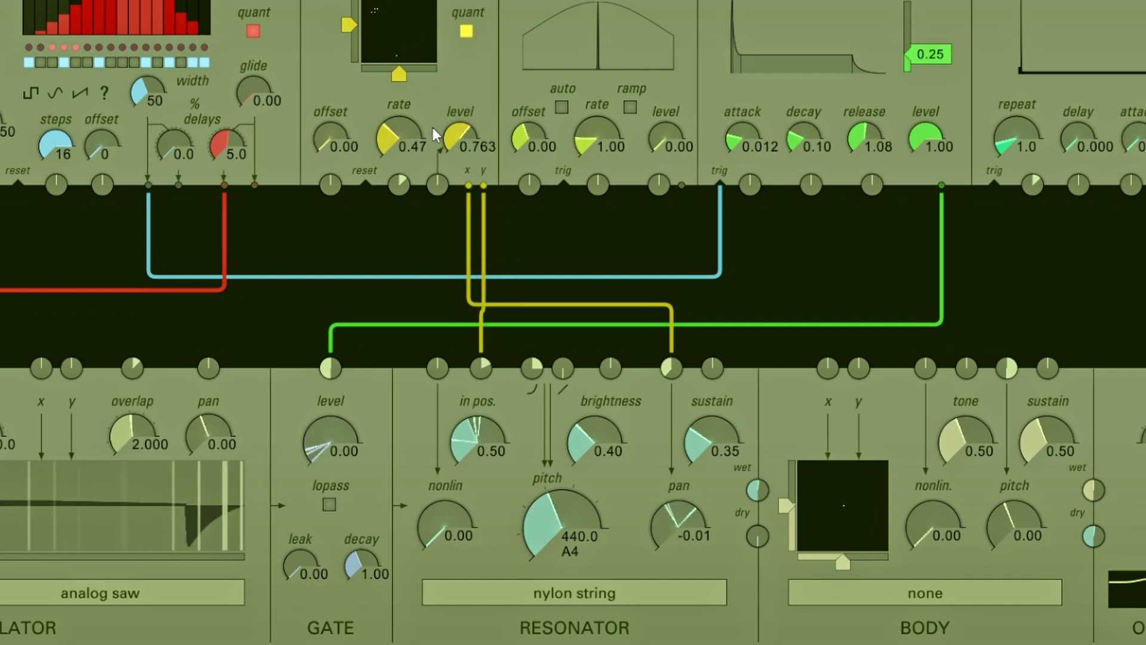
left_click_drag(482, 185, 437, 366)
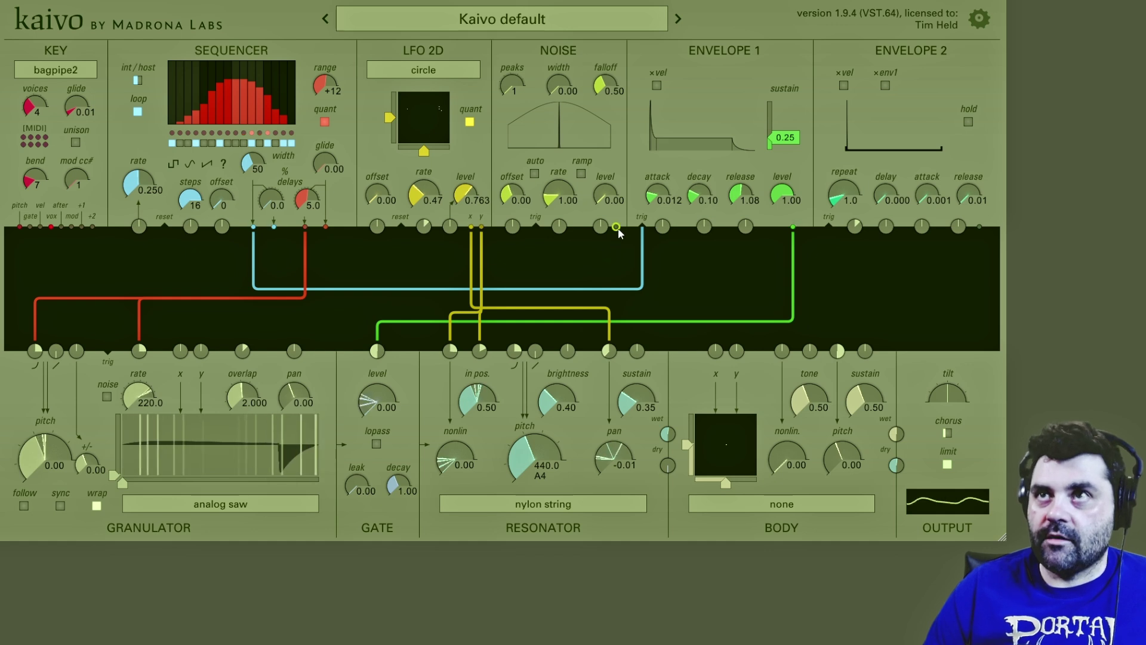
Cord noise level to resonator sustain, enable auto and ramp, raise noise level, add dry signal, and set Envelope 1 decay to 1.44
left_click_drag(616, 227, 637, 350)
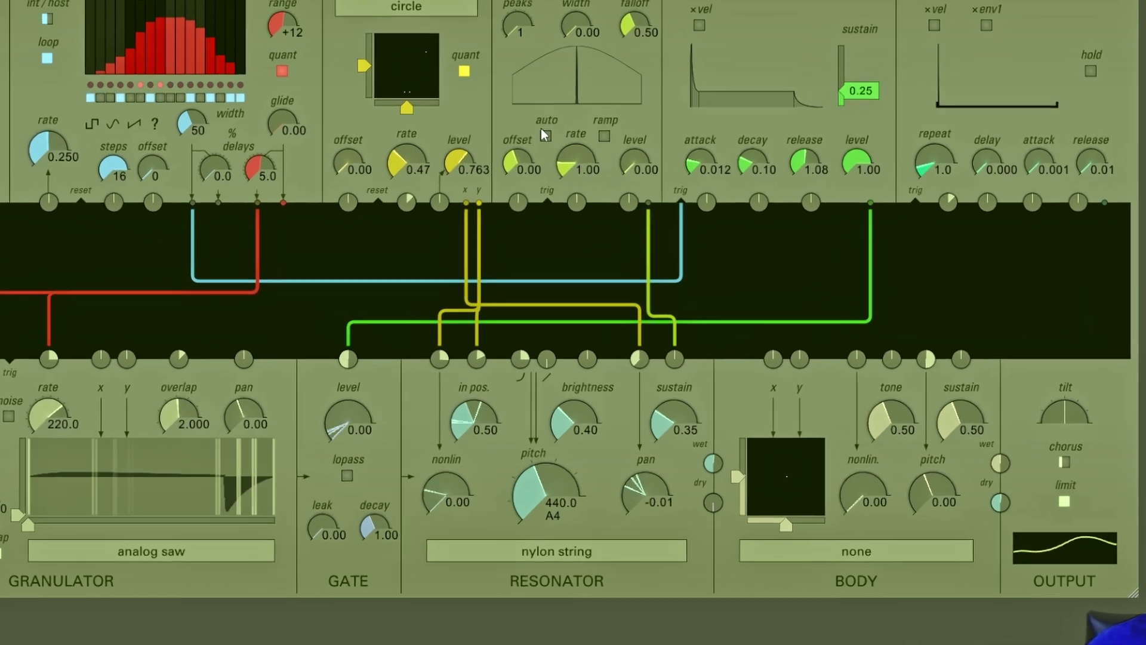
left_click(545, 135)
left_click(604, 136)
left_click_drag(634, 162, 656, 136)
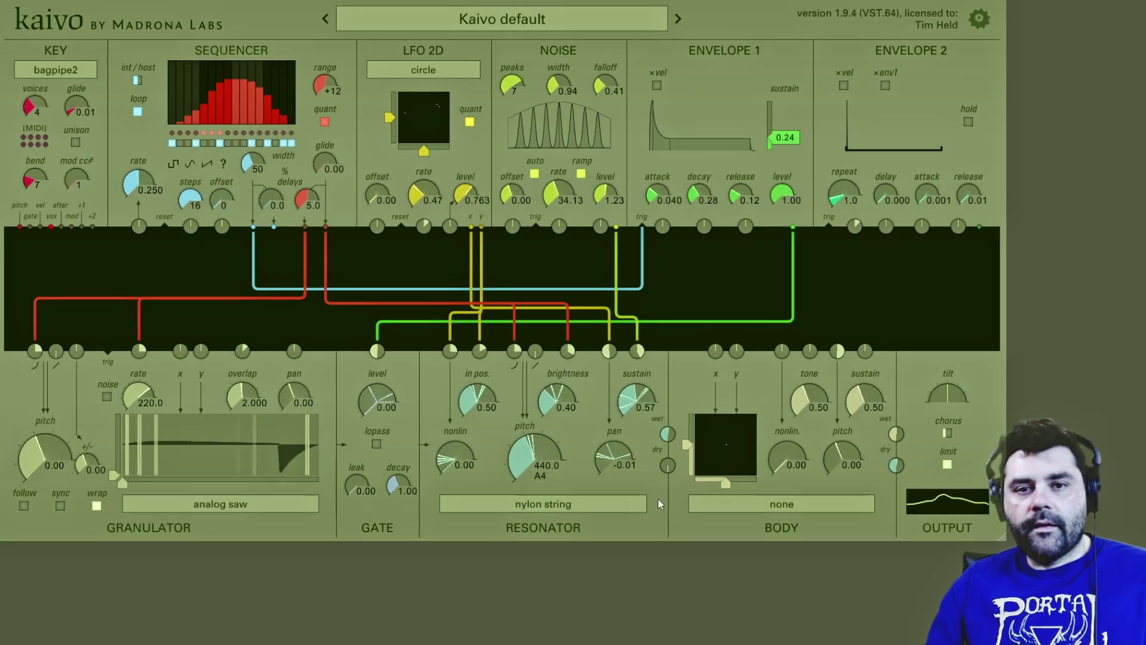
left_click_drag(669, 466, 668, 448)
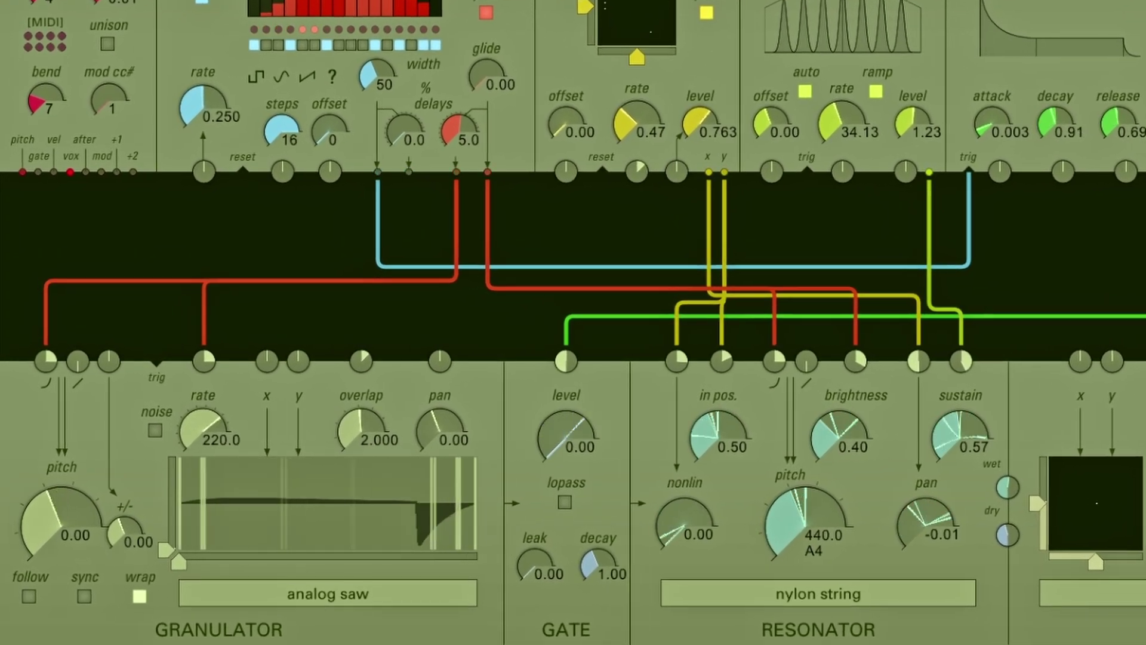
left_click_drag(1024, 123, 991, 119)
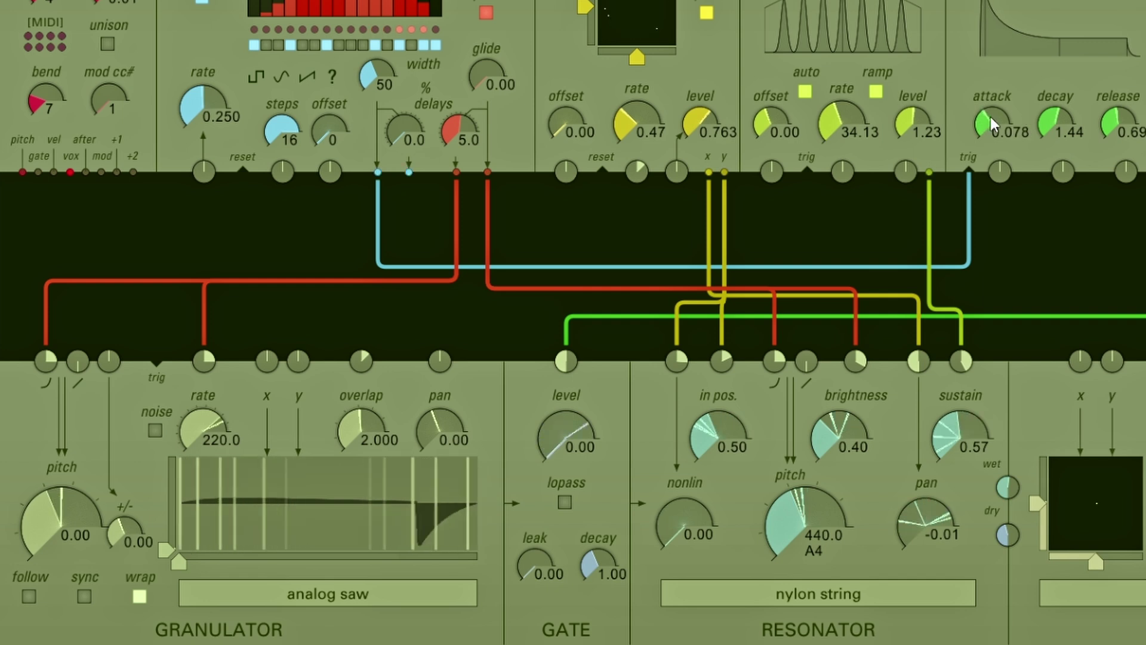